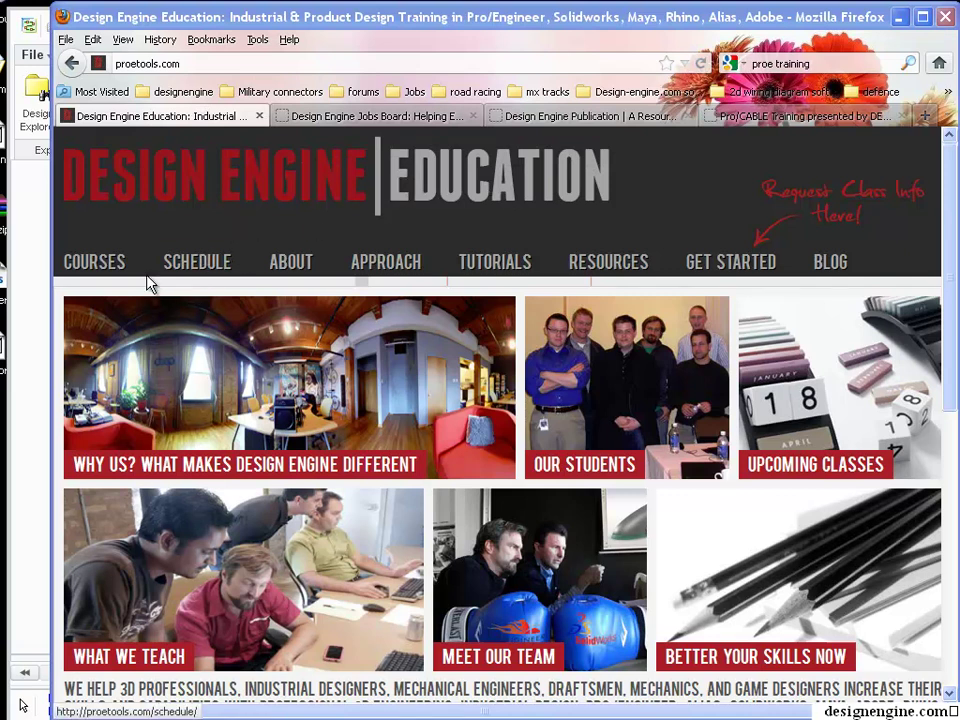
- Go to the Design Engine Jobs Board tab in Firefox
mouse_move(659, 280)
- Show the Jobs Board listings, then select and deselect the Latest Jobs heading
click(390, 118)
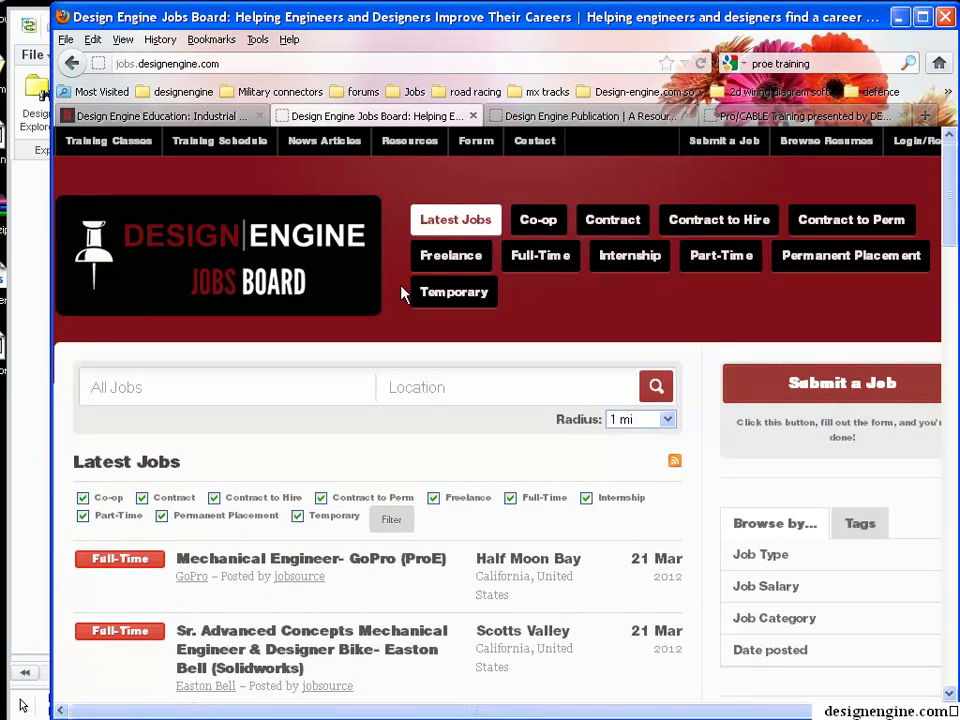
scroll(400, 292, down, 6)
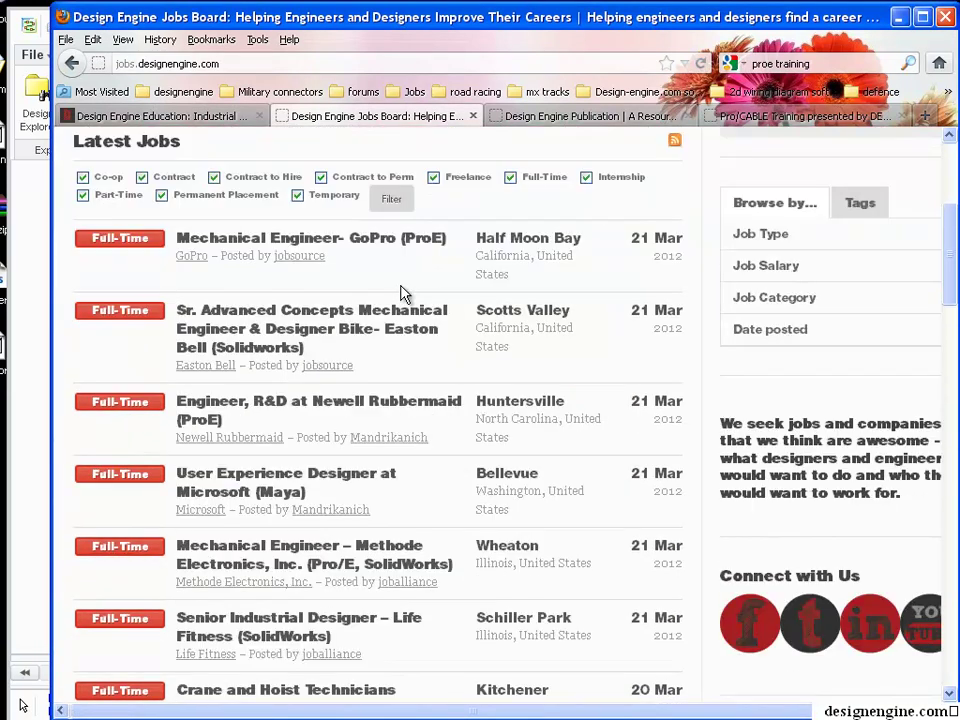
drag(632, 251, 687, 252)
click(632, 251)
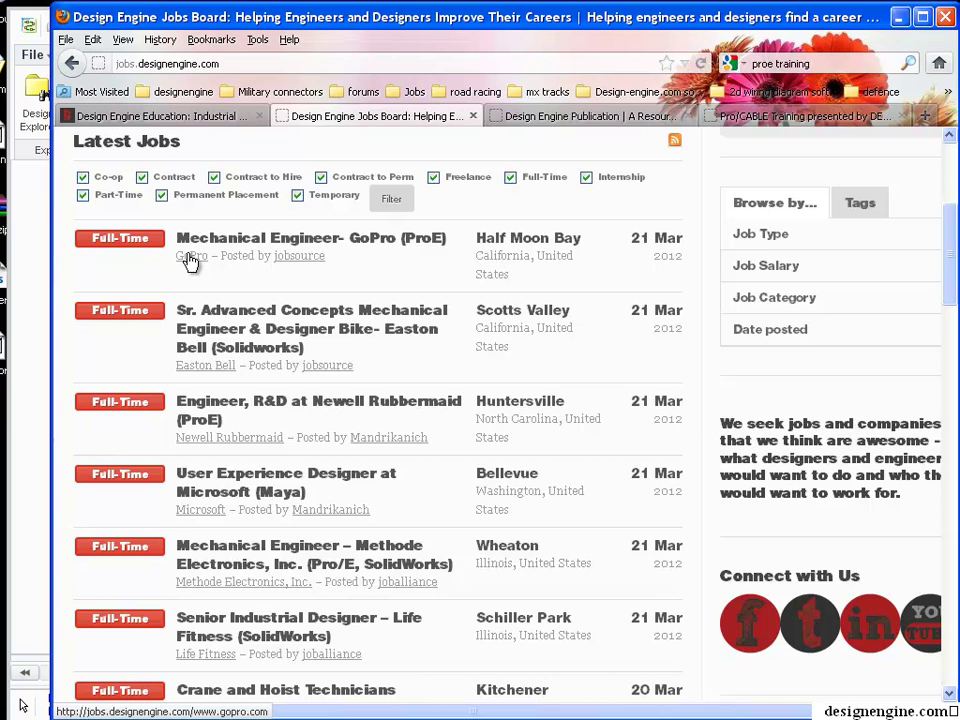
- Return to the top of the page and switch to the Design Engine Publication tab
scroll(470, 300, up, 2)
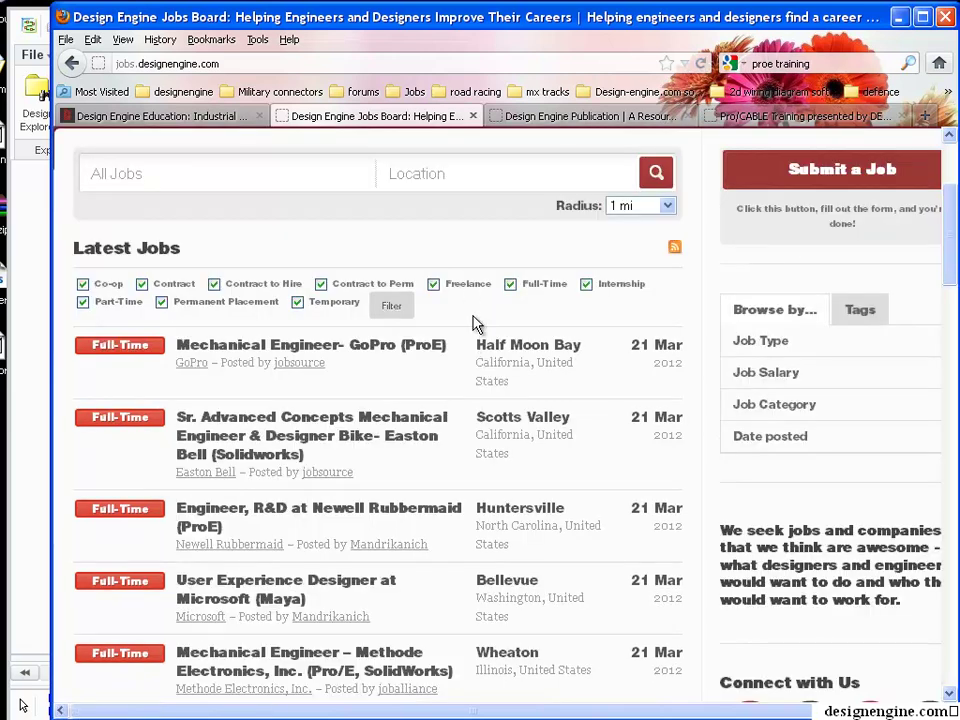
scroll(480, 326, up, 2)
scroll(604, 315, up, 2)
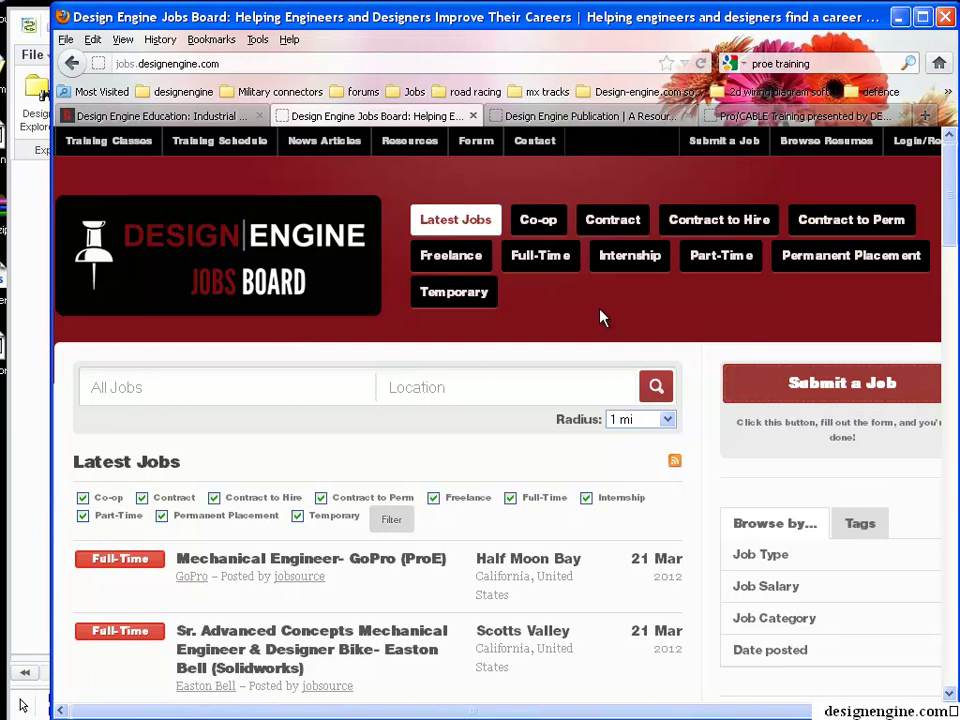
click(545, 118)
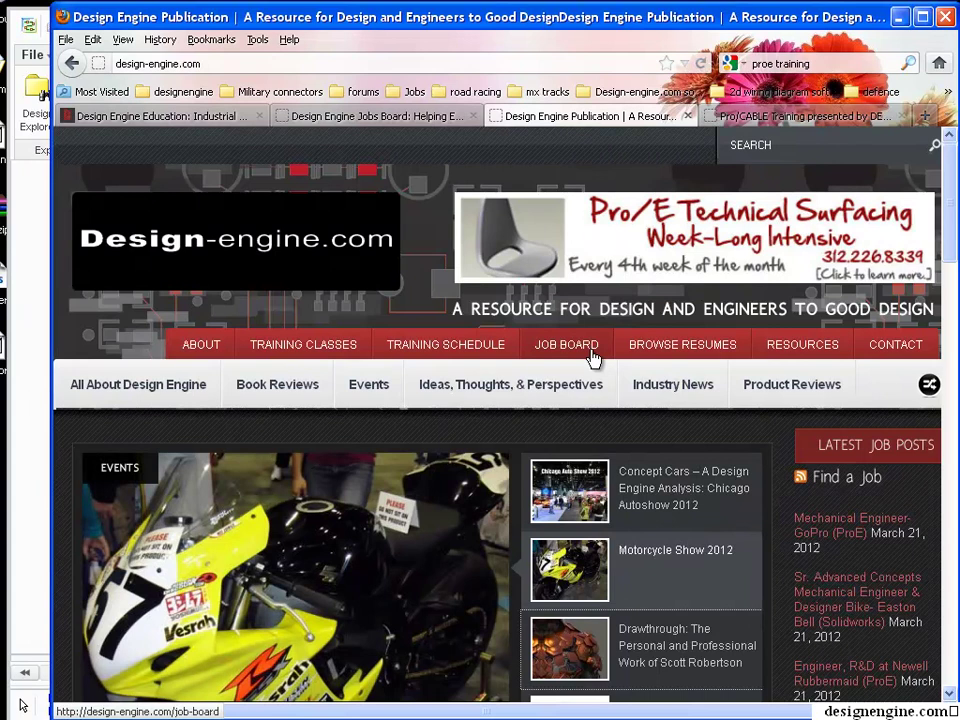
- Show the Drawthrough article in the slideshow, then switch to the Pro/CABLE Training tab
scroll(592, 360, down, 5)
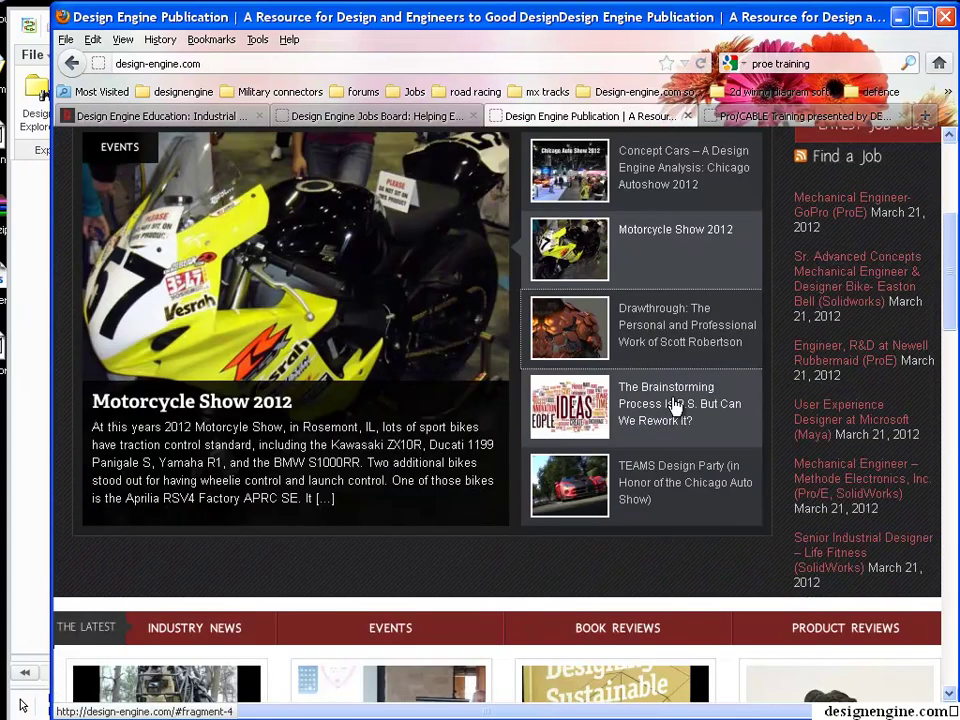
click(566, 336)
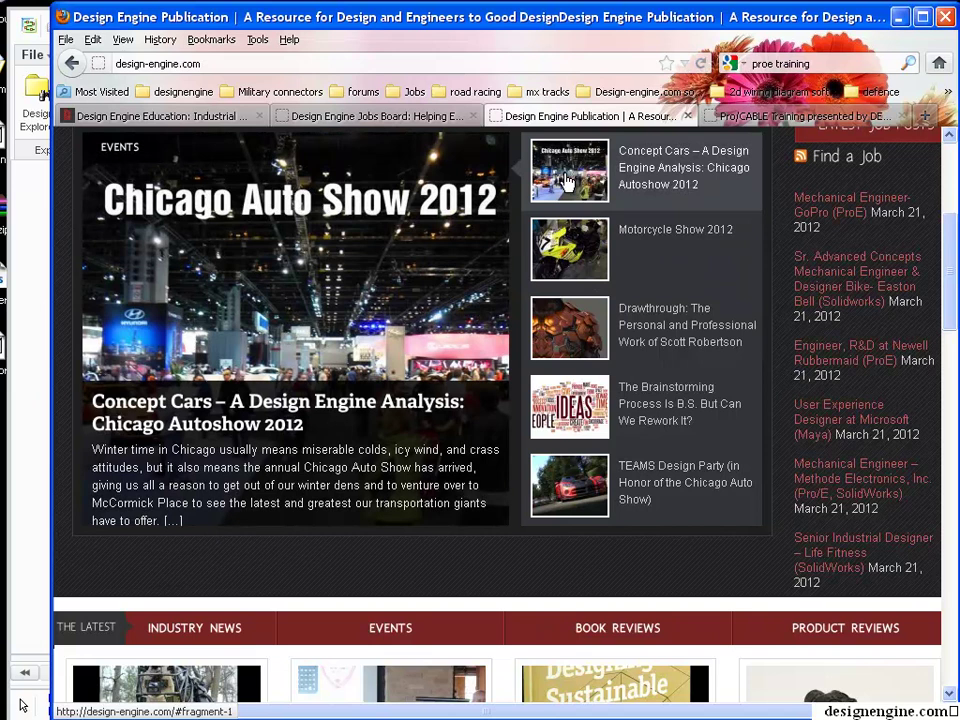
scroll(725, 320, up, 4)
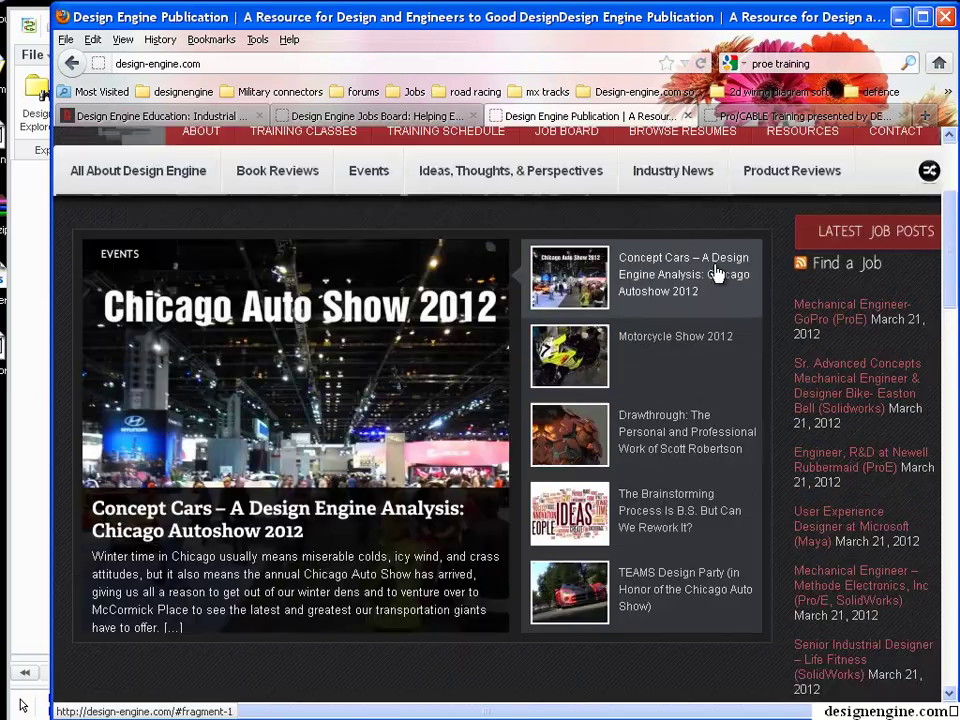
click(779, 116)
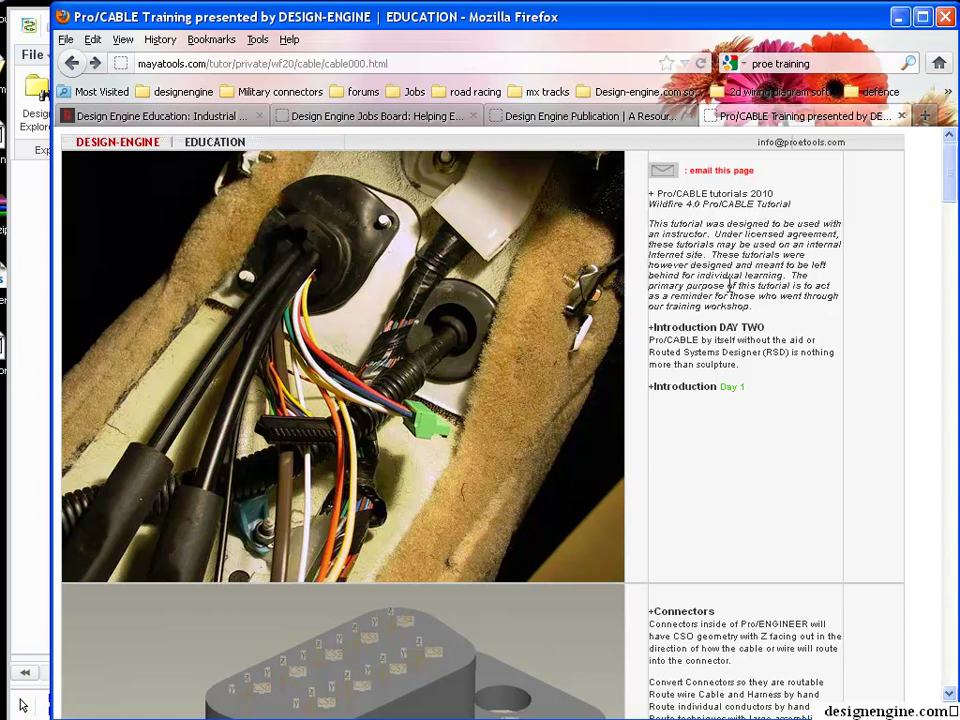
- Read down the Pro/CABLE tutorial to Top Down Design, selecting then deselecting its heading
scroll(745, 283, down, 2)
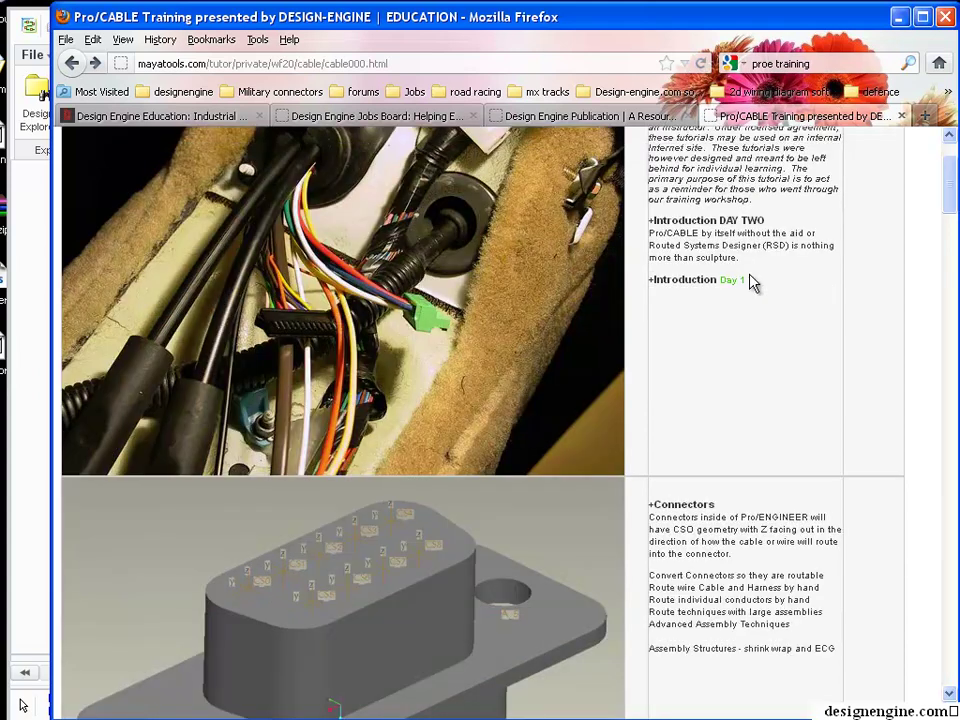
scroll(752, 283, down, 4)
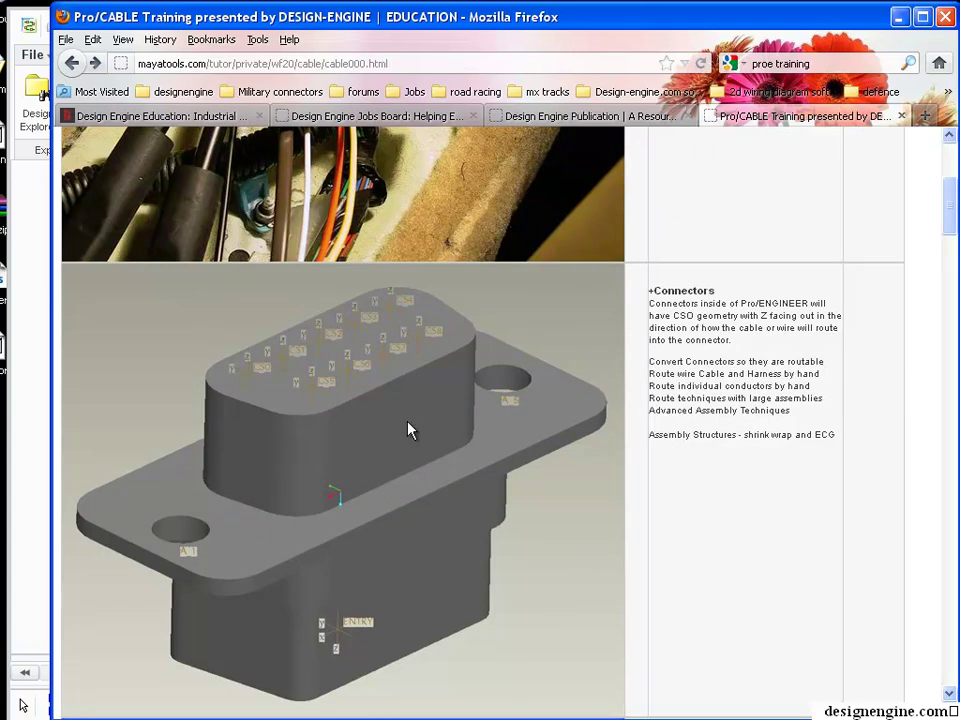
scroll(700, 460, down, 3)
scroll(740, 445, up, 3)
scroll(735, 381, down, 1)
scroll(737, 390, down, 4)
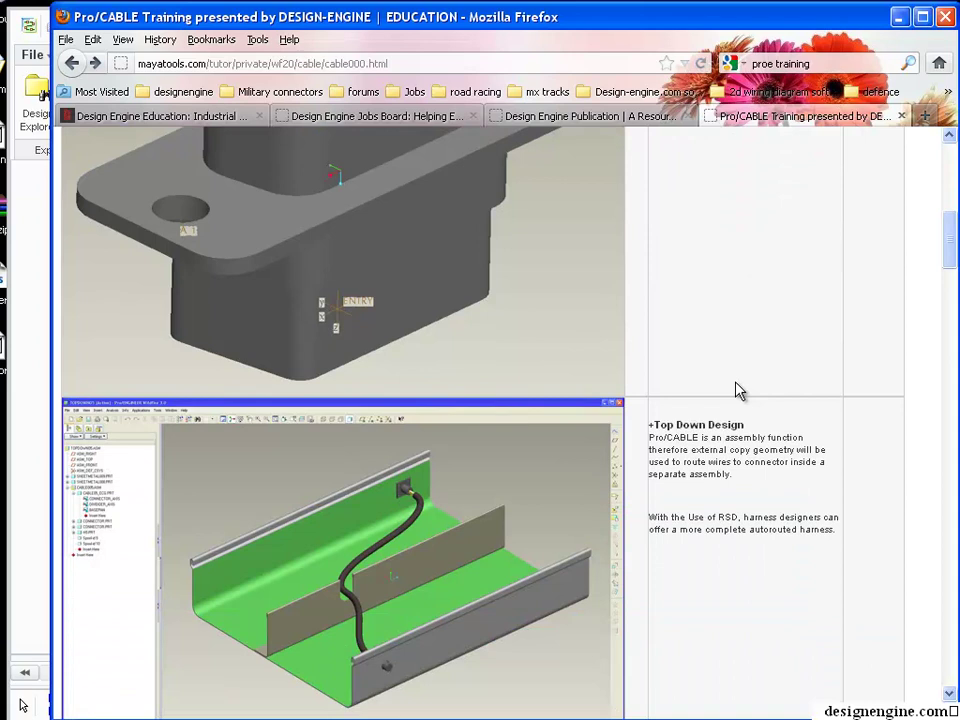
scroll(737, 390, down, 4)
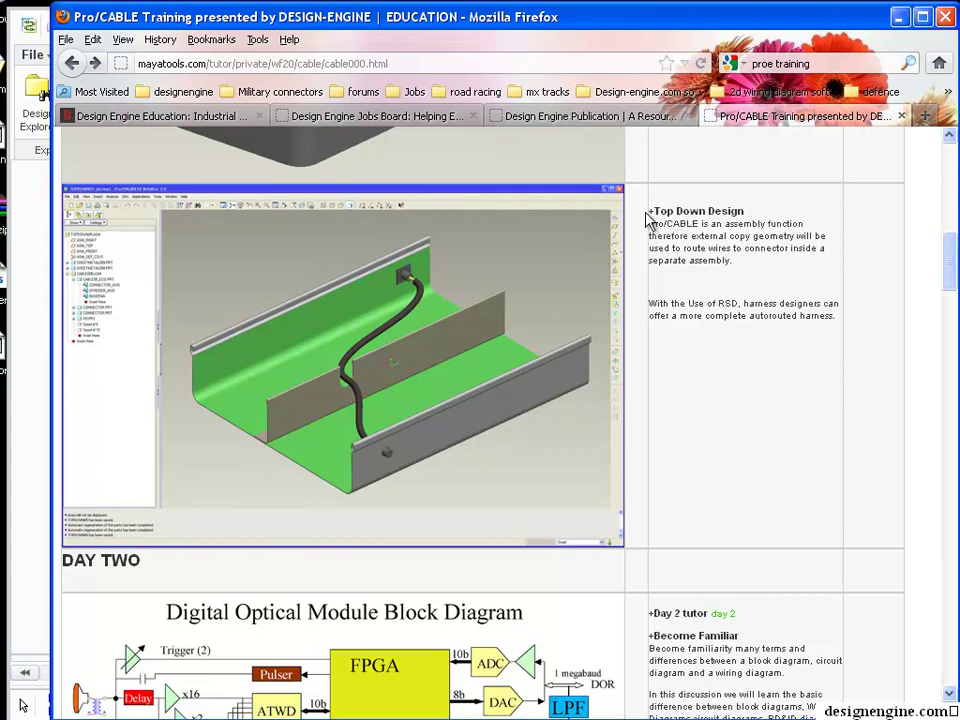
drag(650, 210, 793, 221)
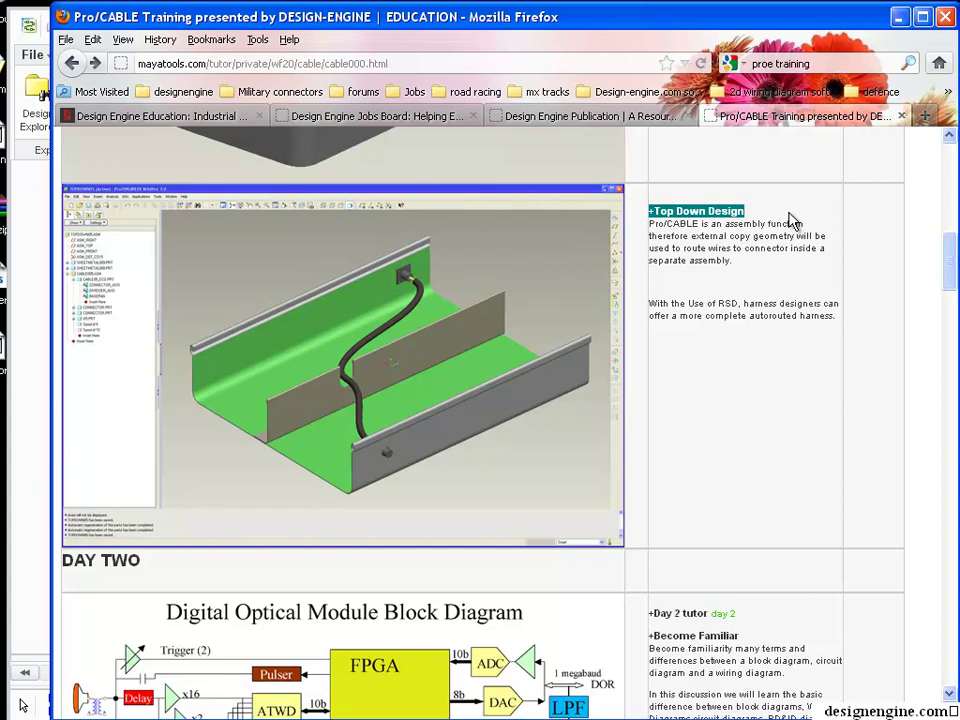
click(876, 272)
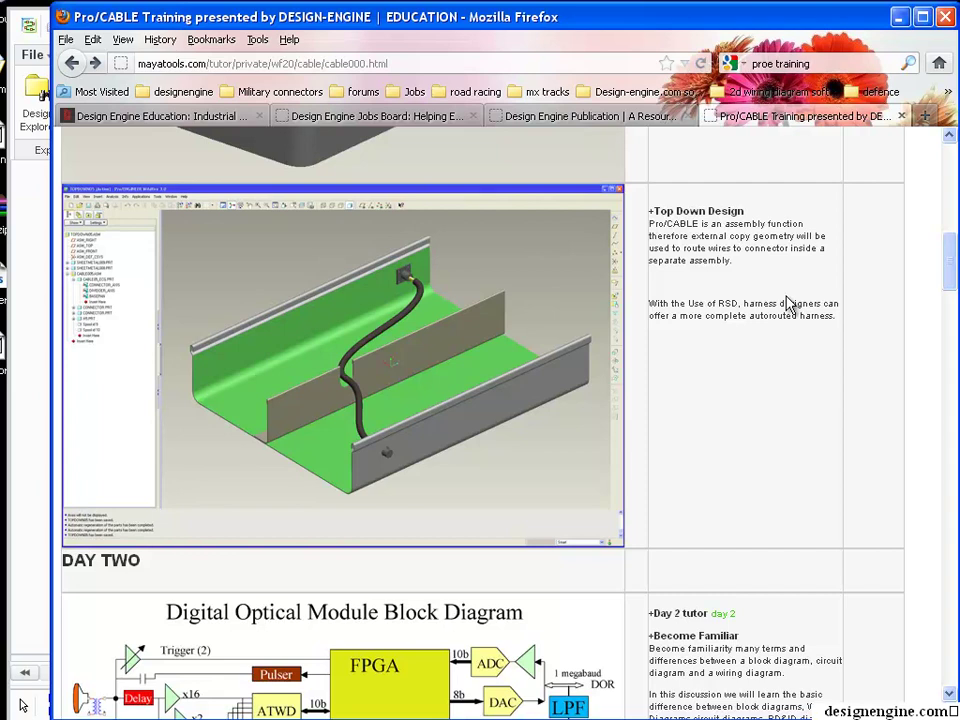
- Scroll the training page down to Day Five and back up to Day Three
scroll(790, 303, down, 5)
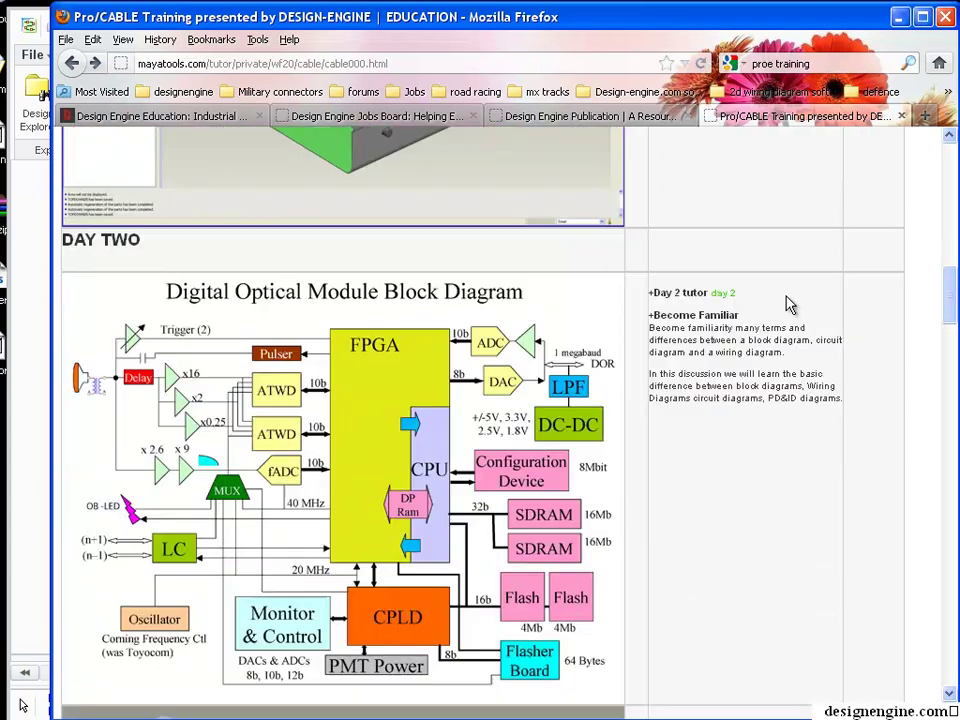
scroll(790, 303, down, 2)
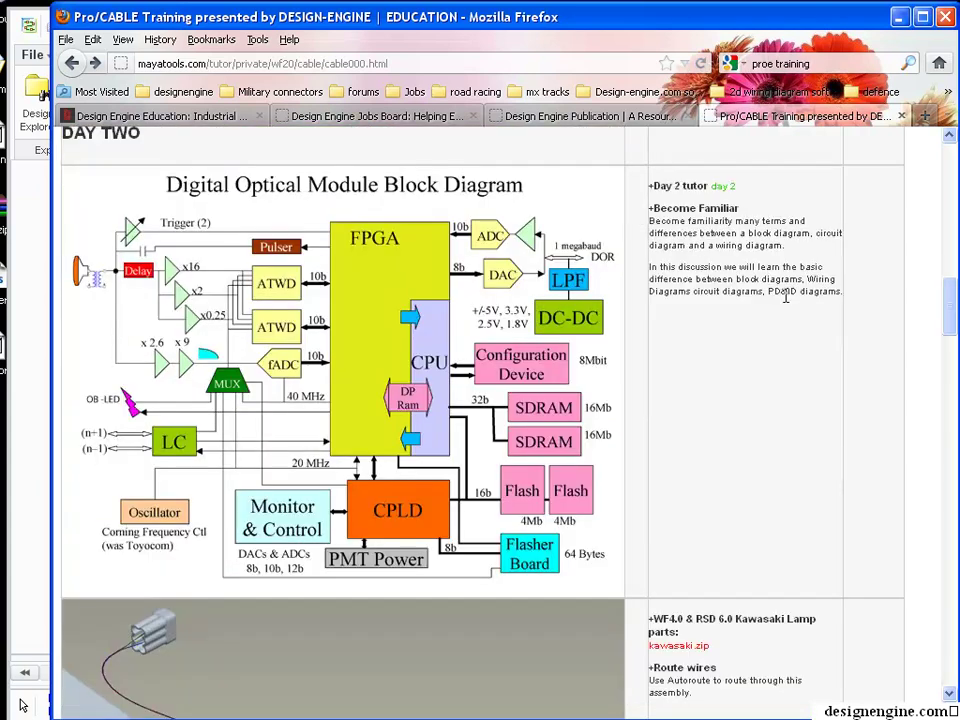
scroll(786, 296, up, 3)
scroll(786, 296, down, 3)
scroll(797, 306, down, 6)
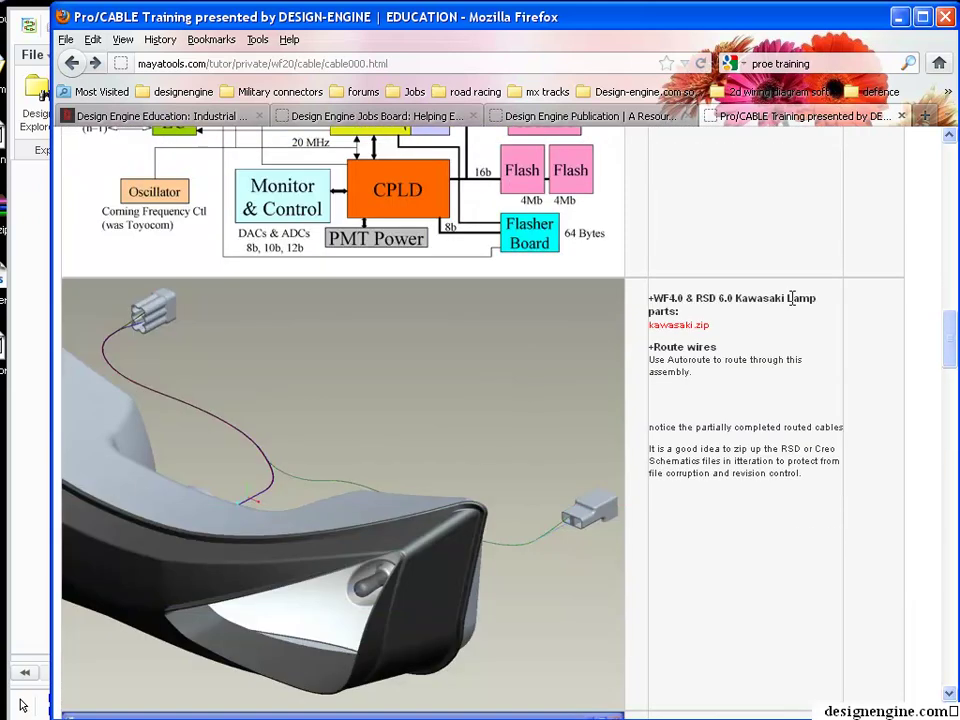
scroll(793, 303, down, 4)
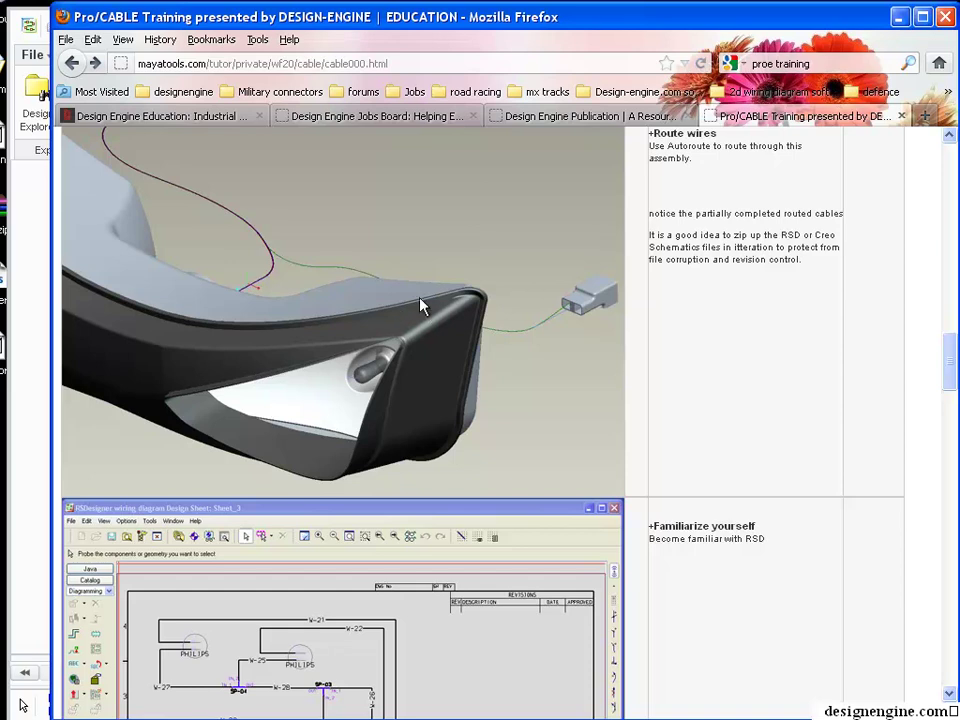
scroll(420, 305, up, 2)
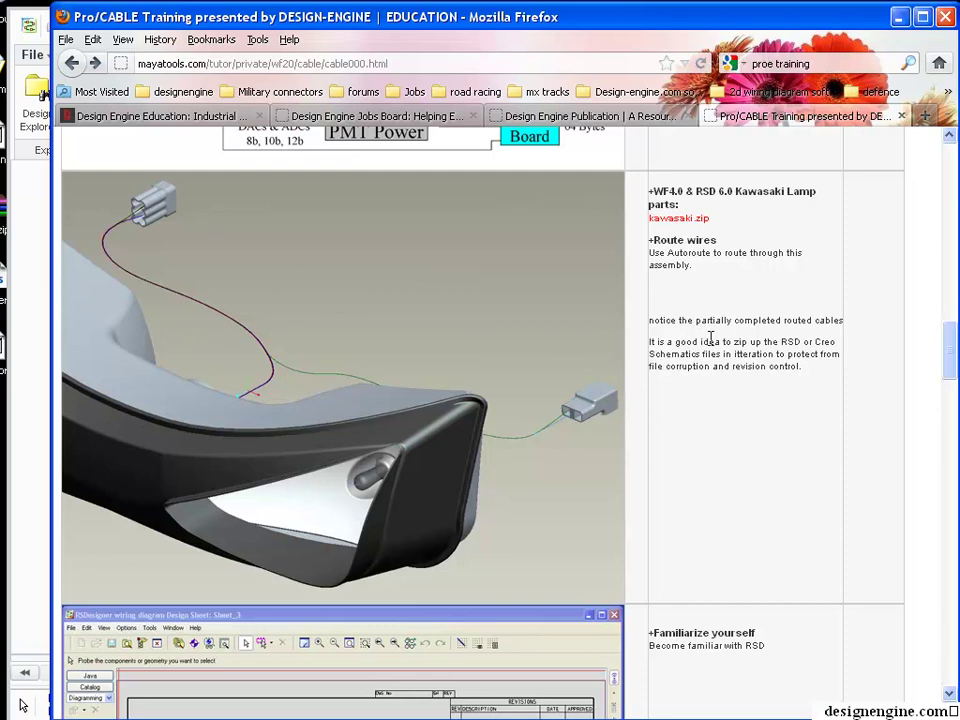
scroll(710, 345, down, 5)
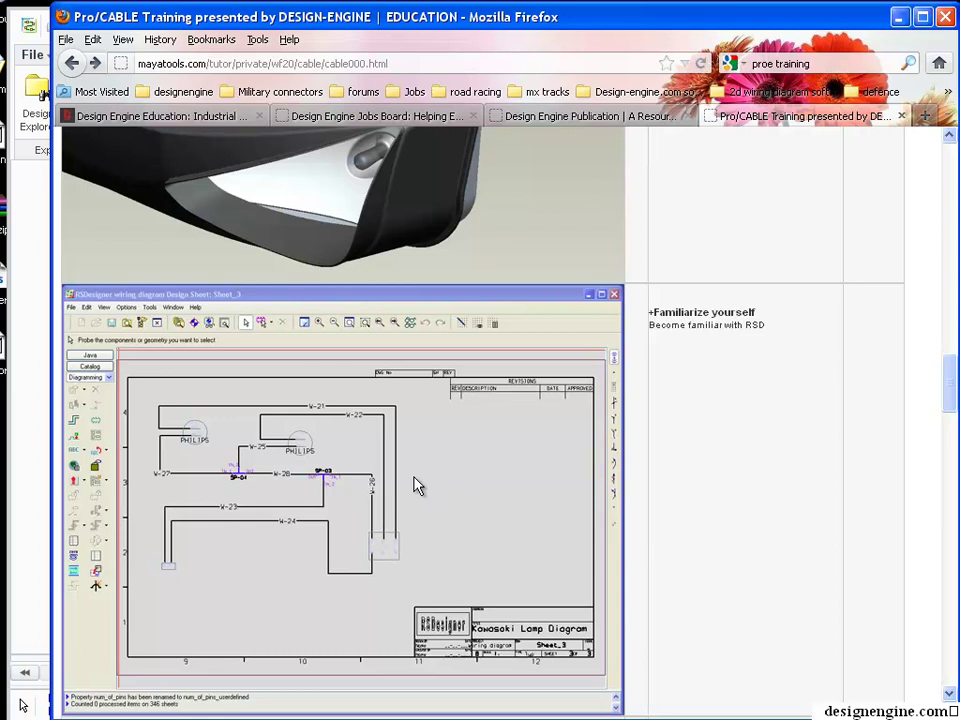
scroll(418, 485, down, 15)
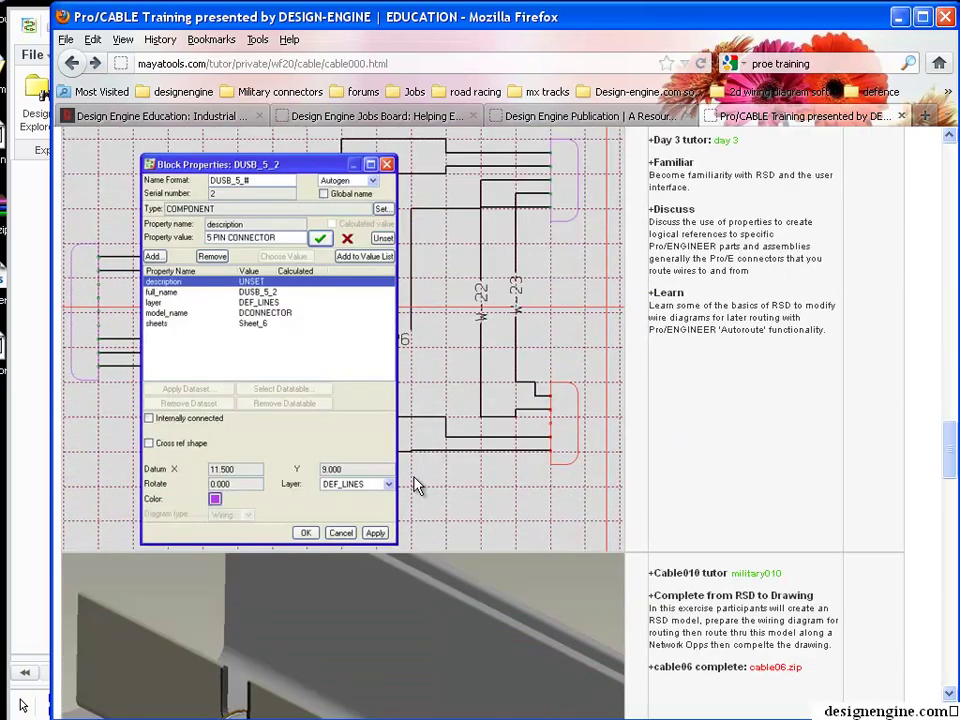
scroll(448, 452, down, 15)
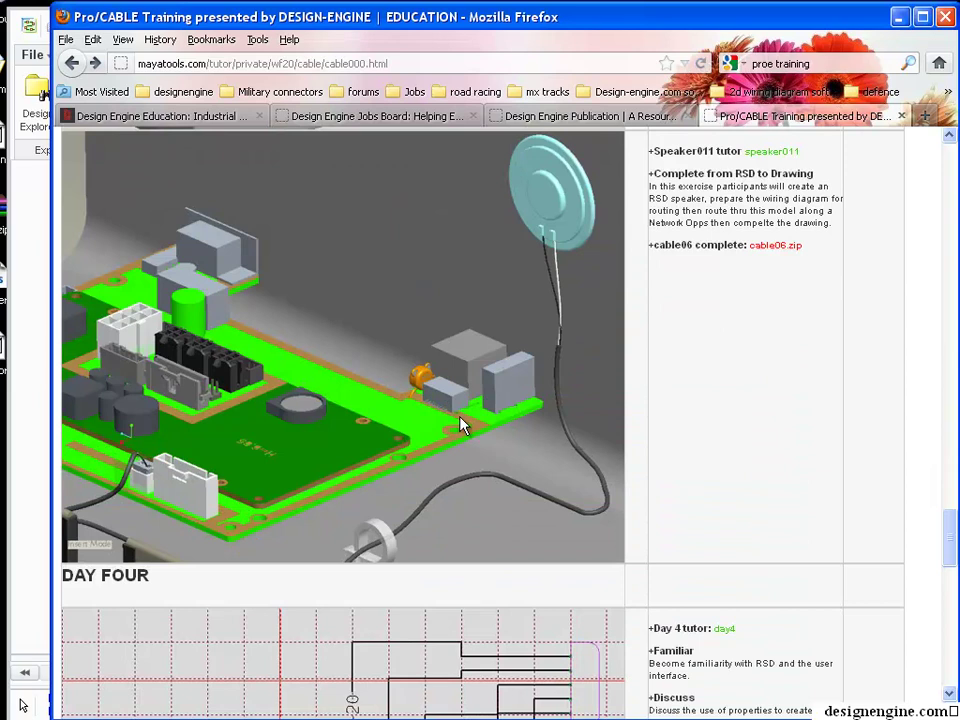
scroll(462, 424, down, 6)
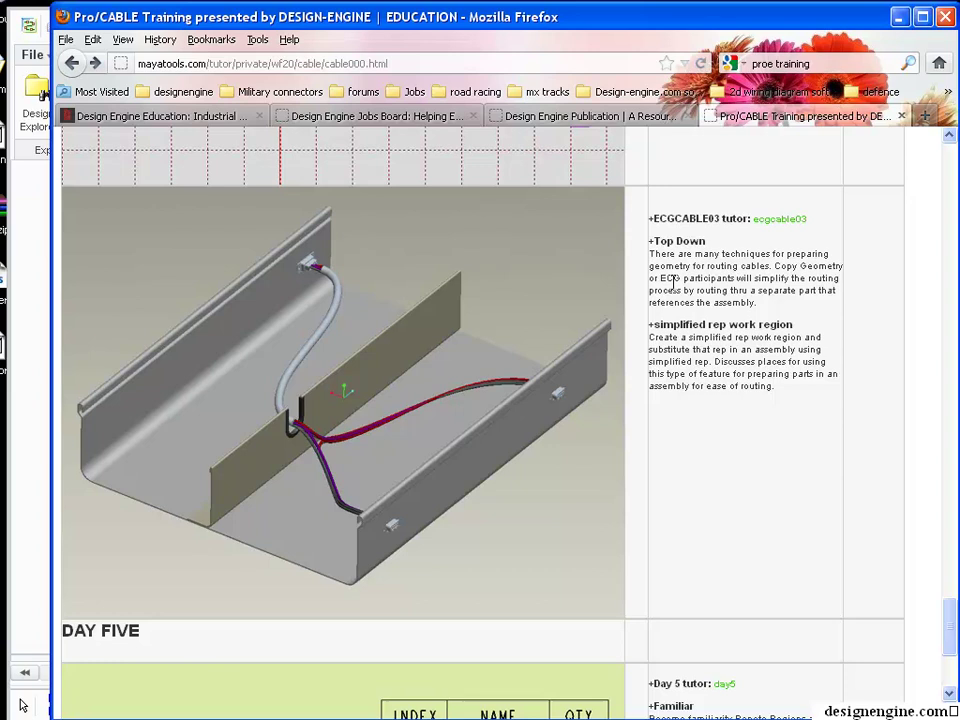
scroll(713, 310, down, 5)
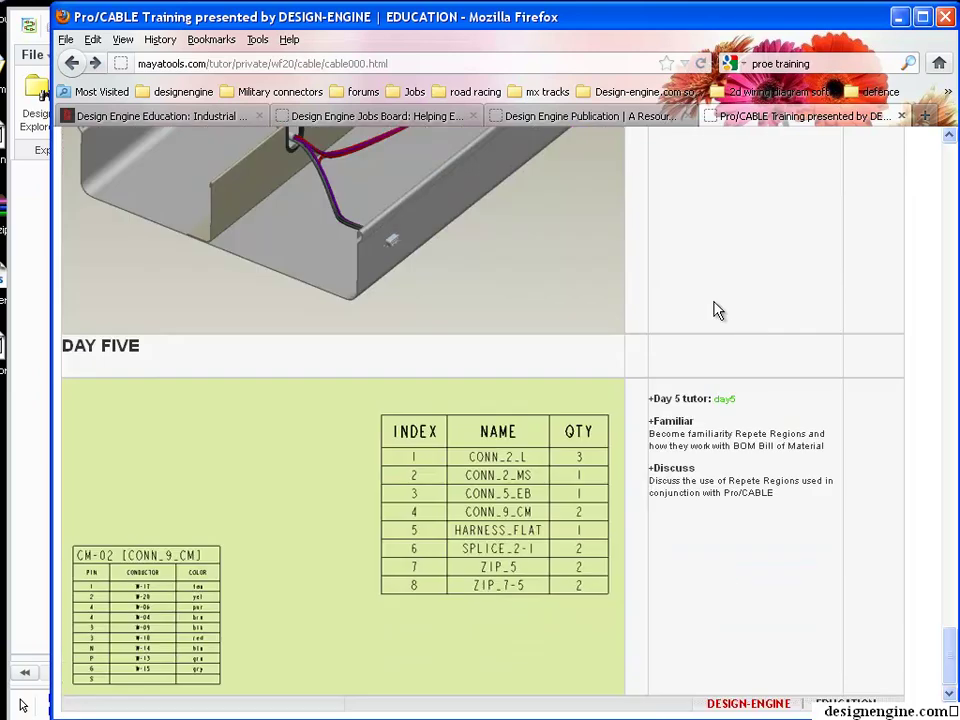
scroll(491, 221, up, 20)
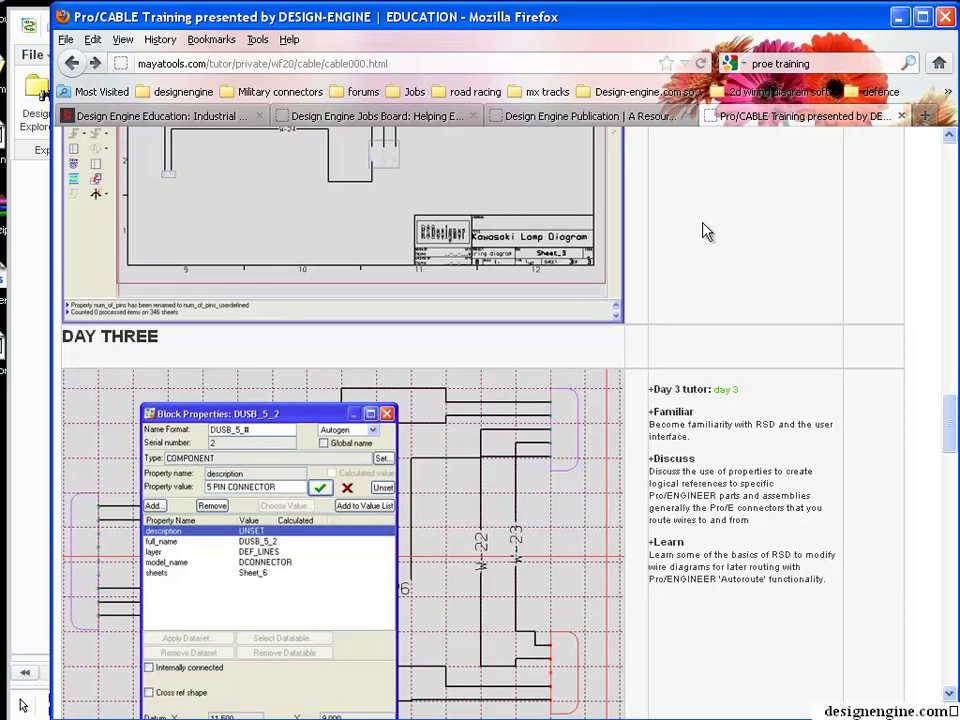
- Minimize Firefox, select the Sheet_3 connectors, and bring up the lower-right connector block's context menu
click(896, 18)
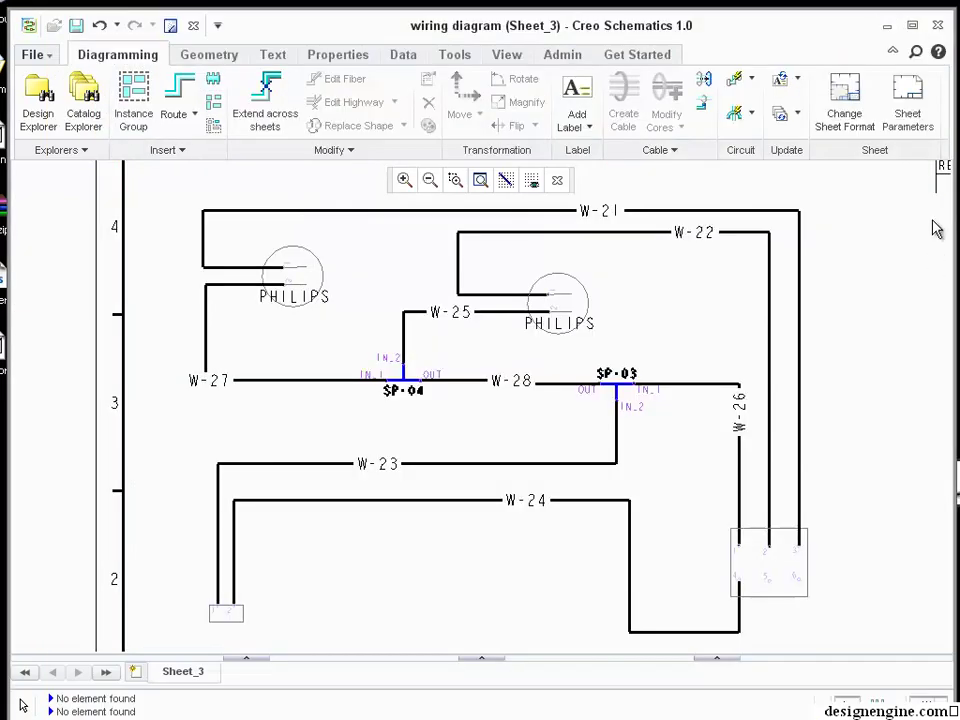
click(801, 606)
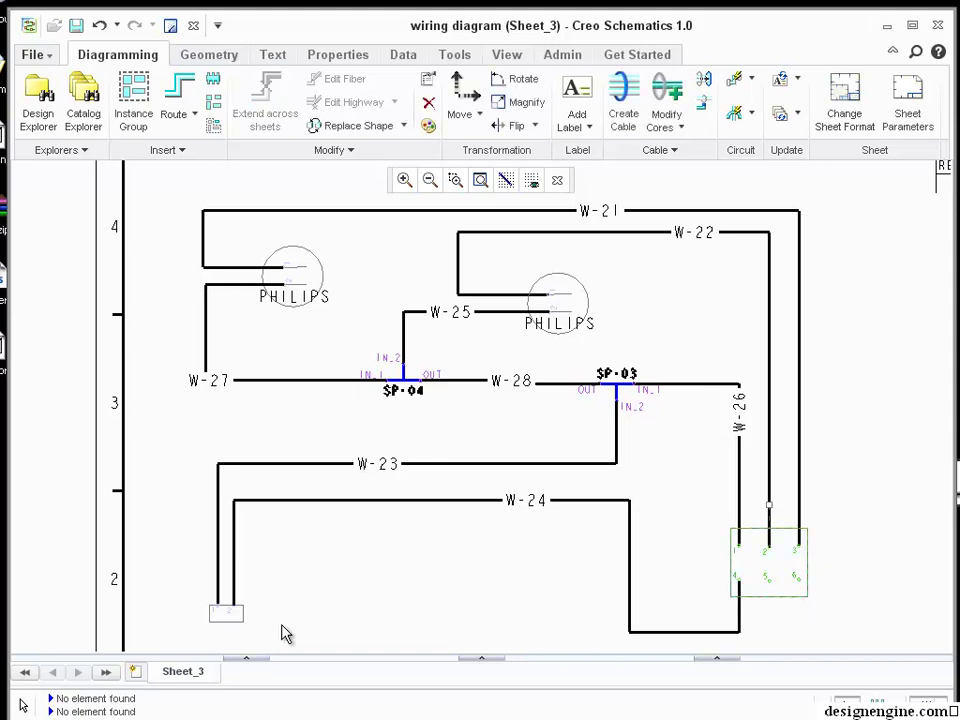
click(234, 617)
click(808, 601)
right_click(808, 601)
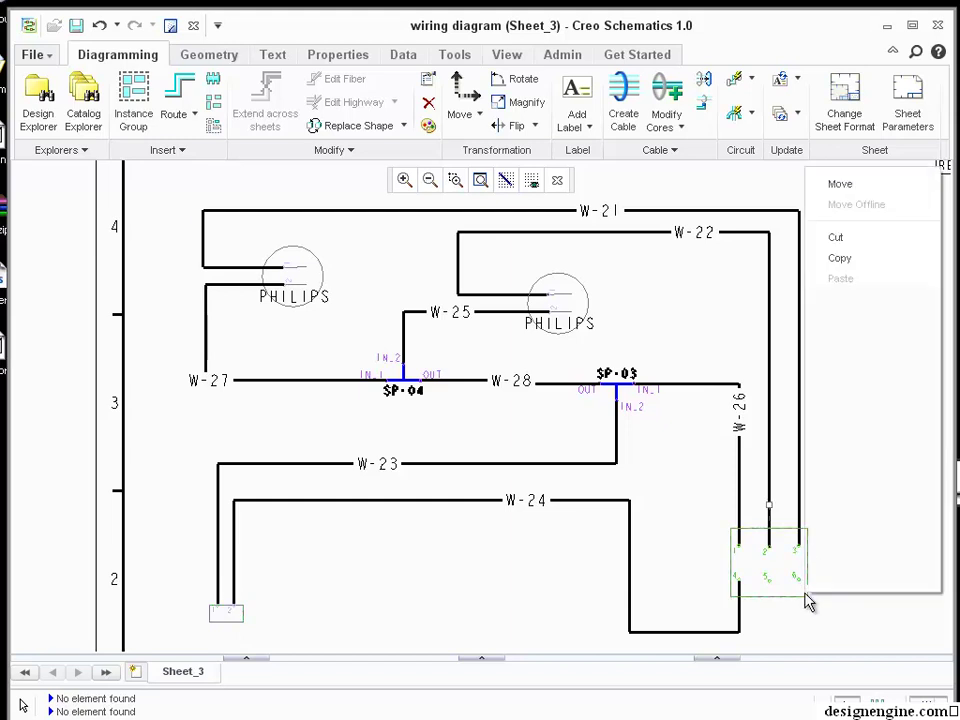
- Open conn_6_1's Block Properties, widen the Parameter Name column, and select model_name CONN_6
click(852, 516)
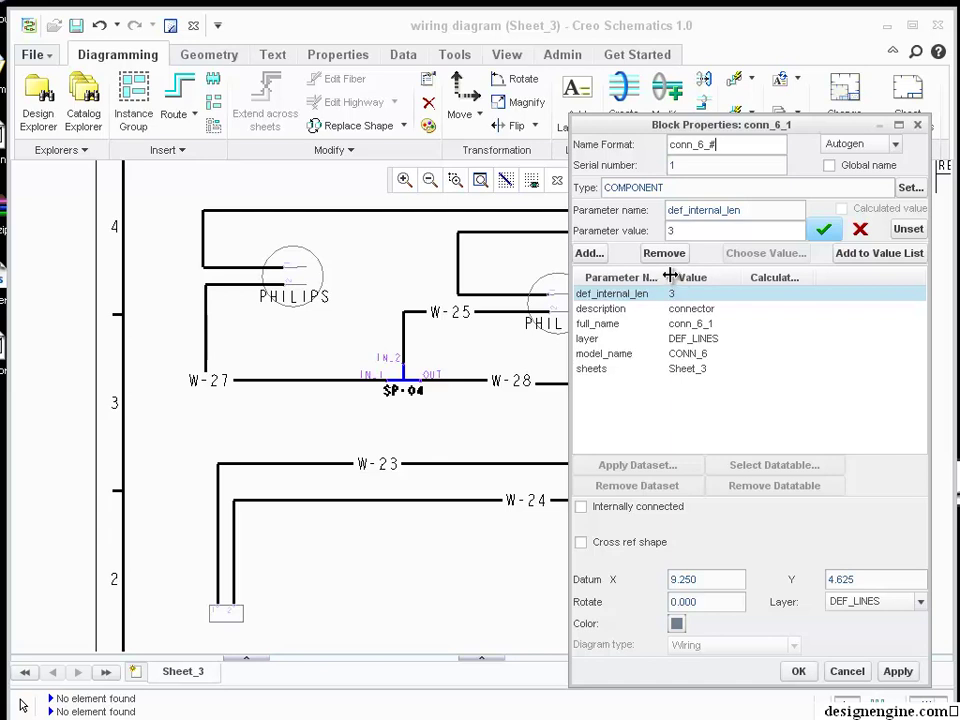
drag(671, 277, 709, 277)
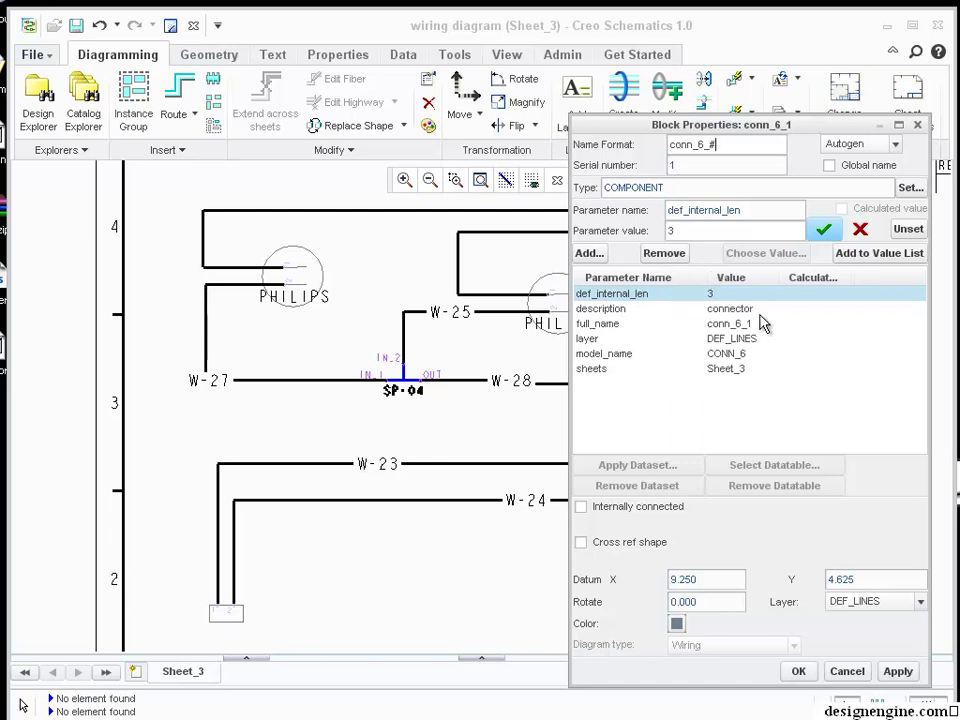
click(610, 356)
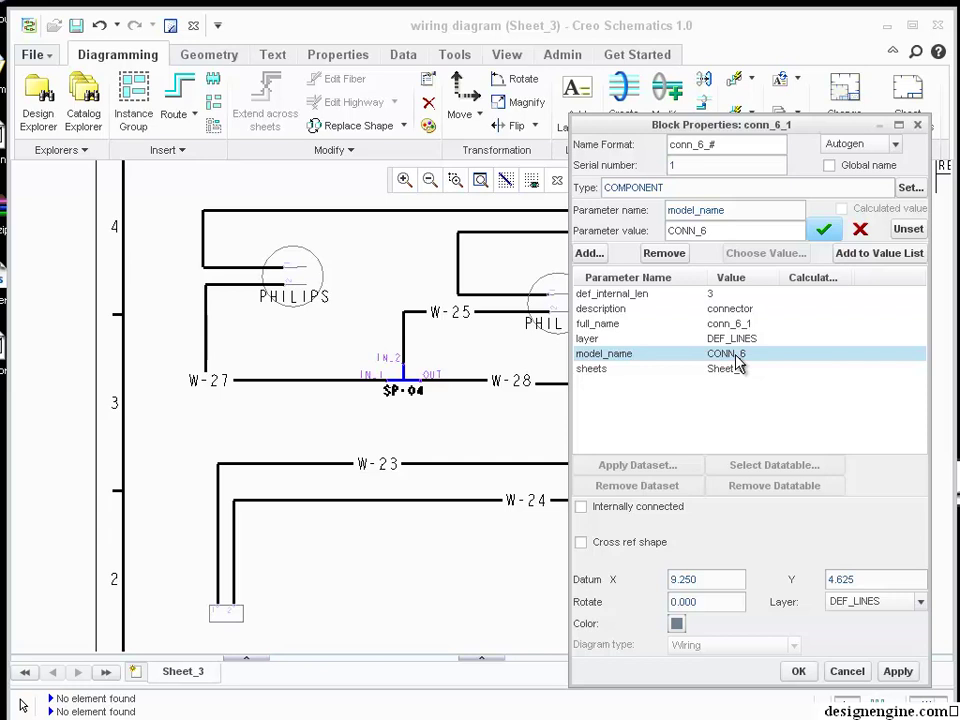
- Cancel the connector properties and open the right PHILIPS lamp's properties, showing model_name CONN_BULB
click(845, 673)
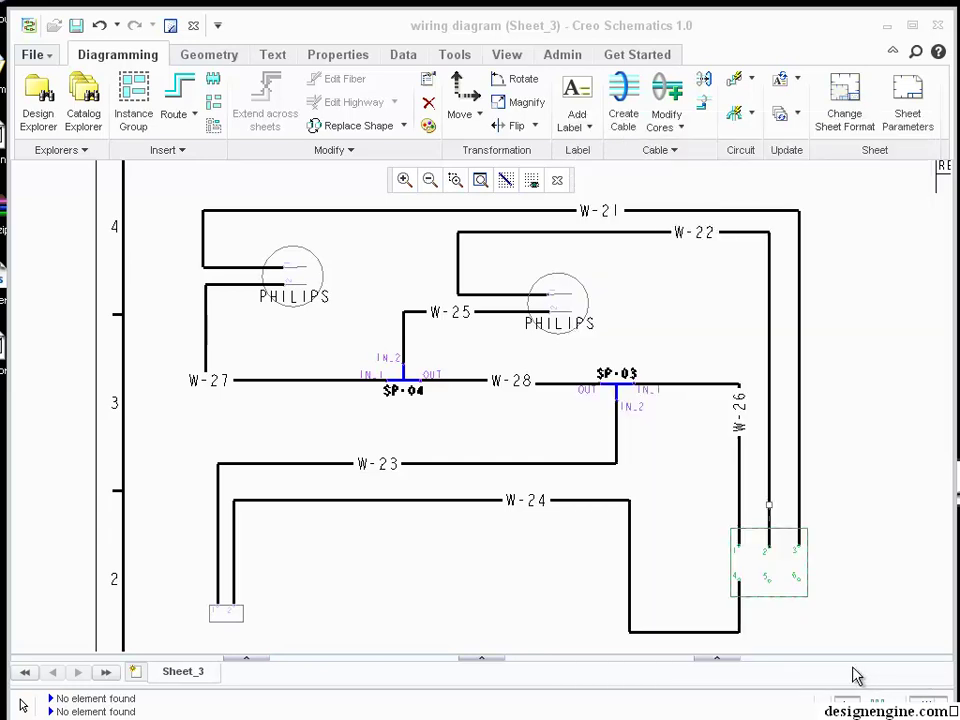
click(585, 289)
right_click(585, 289)
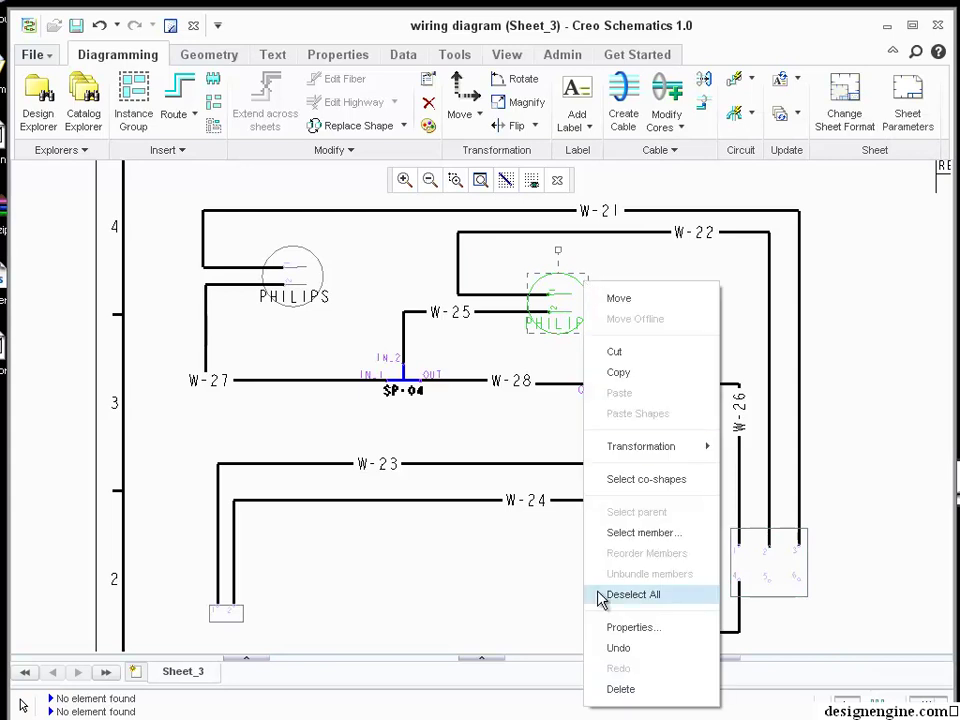
click(645, 627)
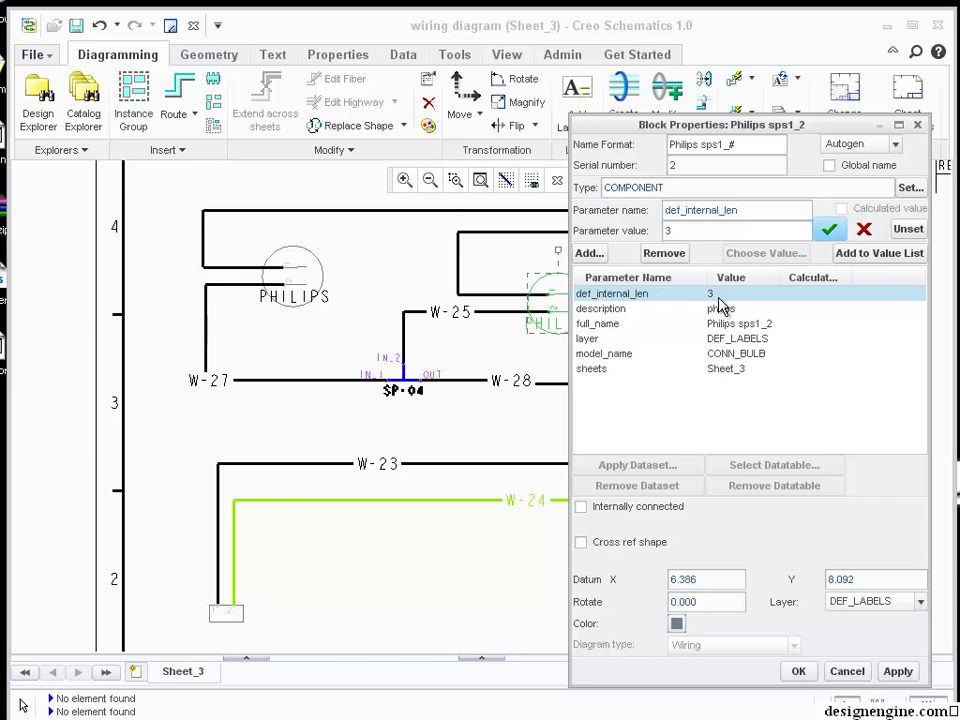
click(738, 355)
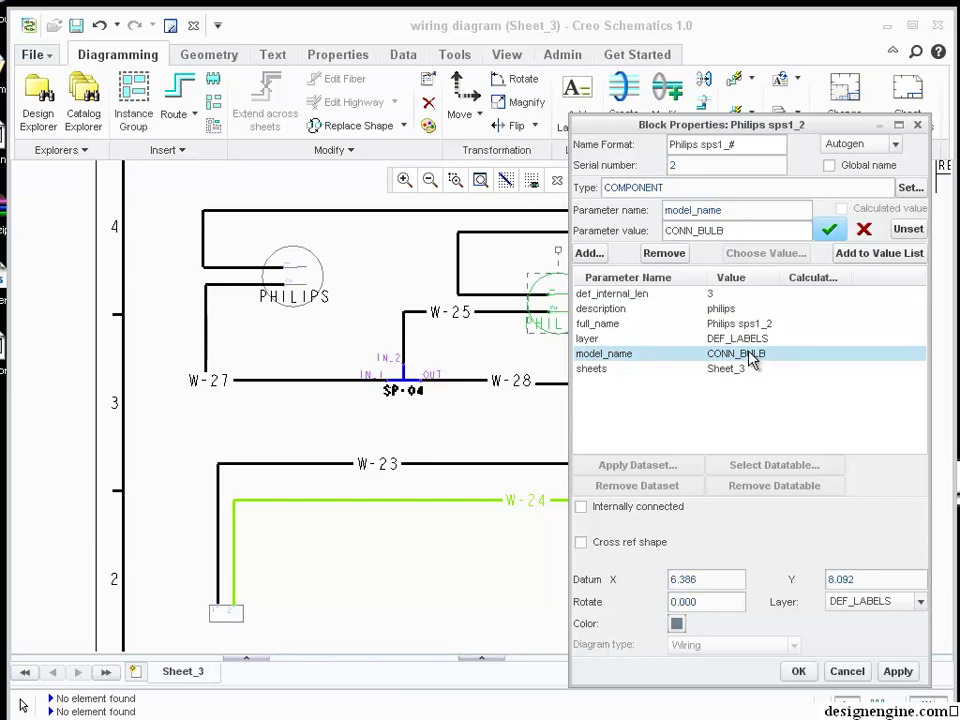
- Close the lamp properties, inspect splices SP-04, SP-03 and wire W-26, then select W-21
click(897, 672)
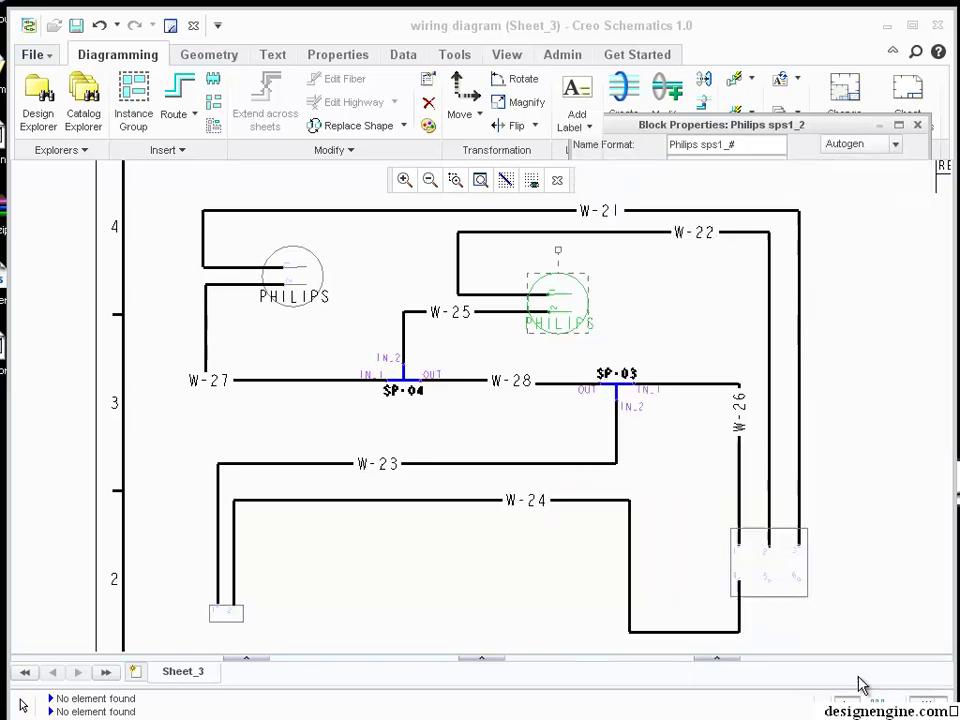
click(888, 416)
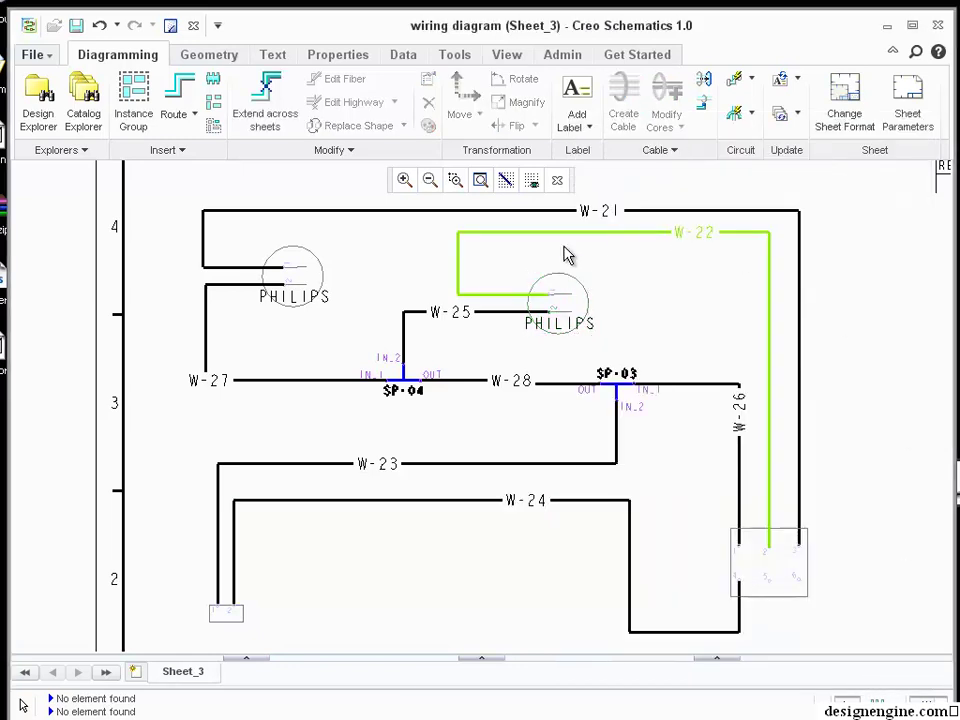
click(400, 390)
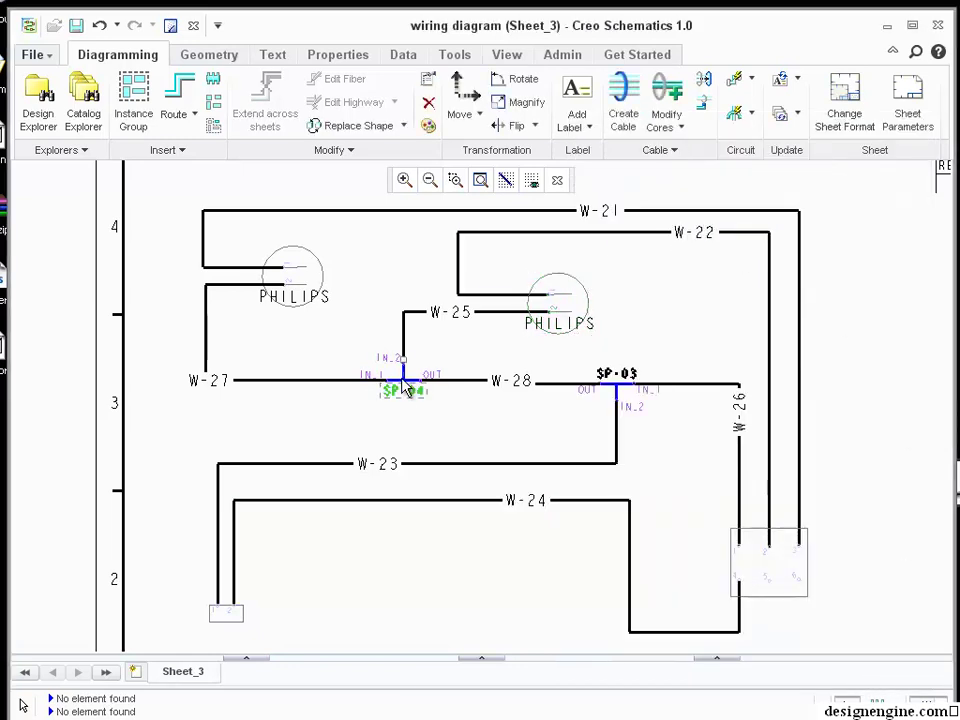
click(612, 390)
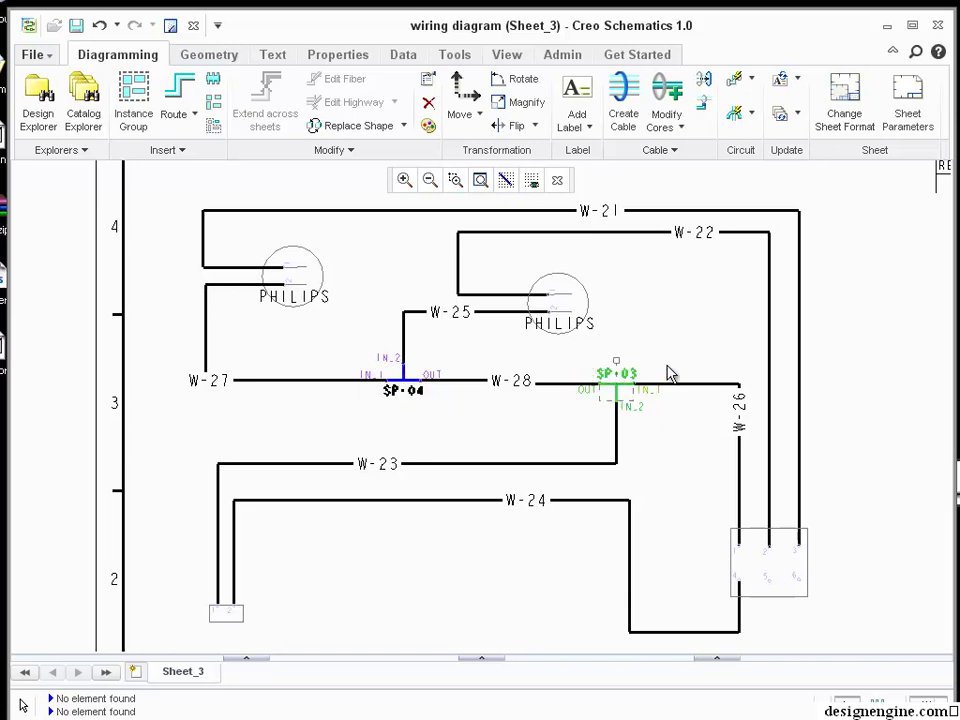
click(714, 386)
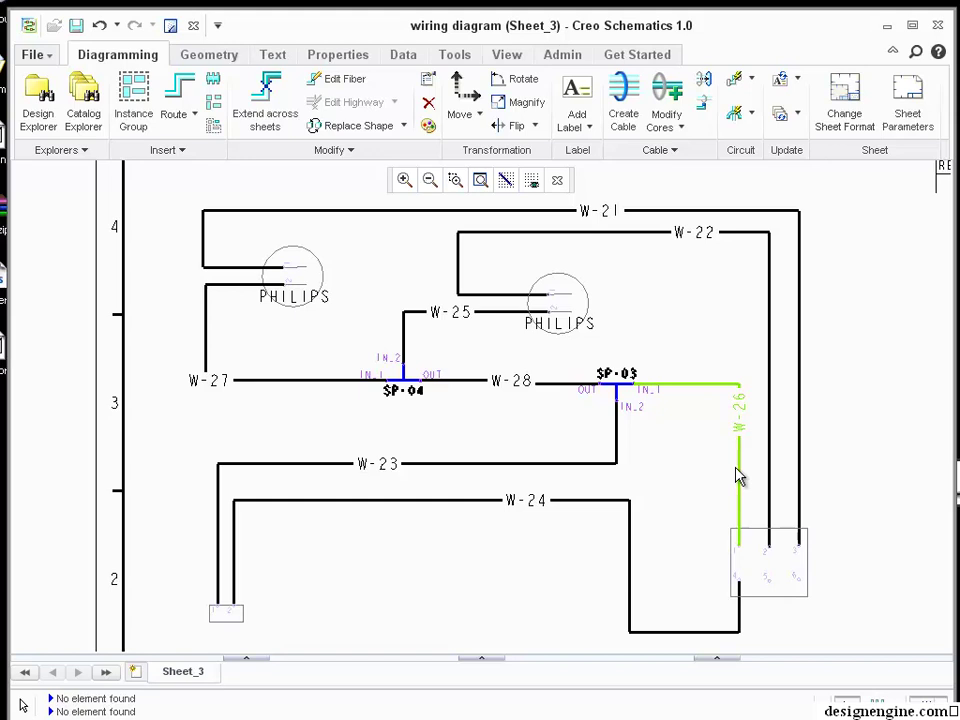
click(648, 306)
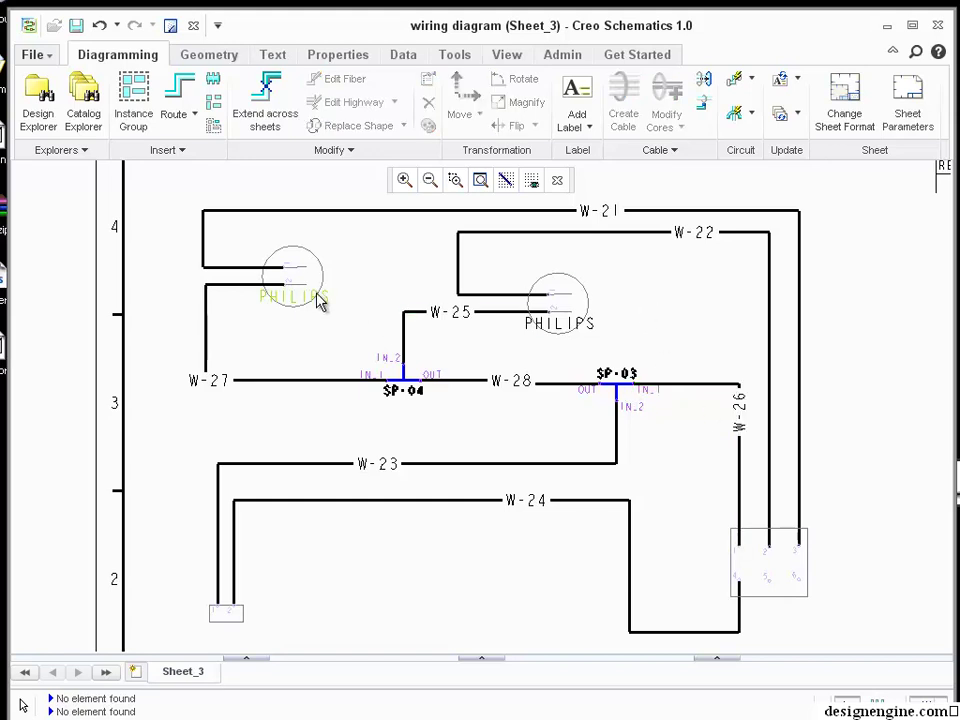
click(320, 226)
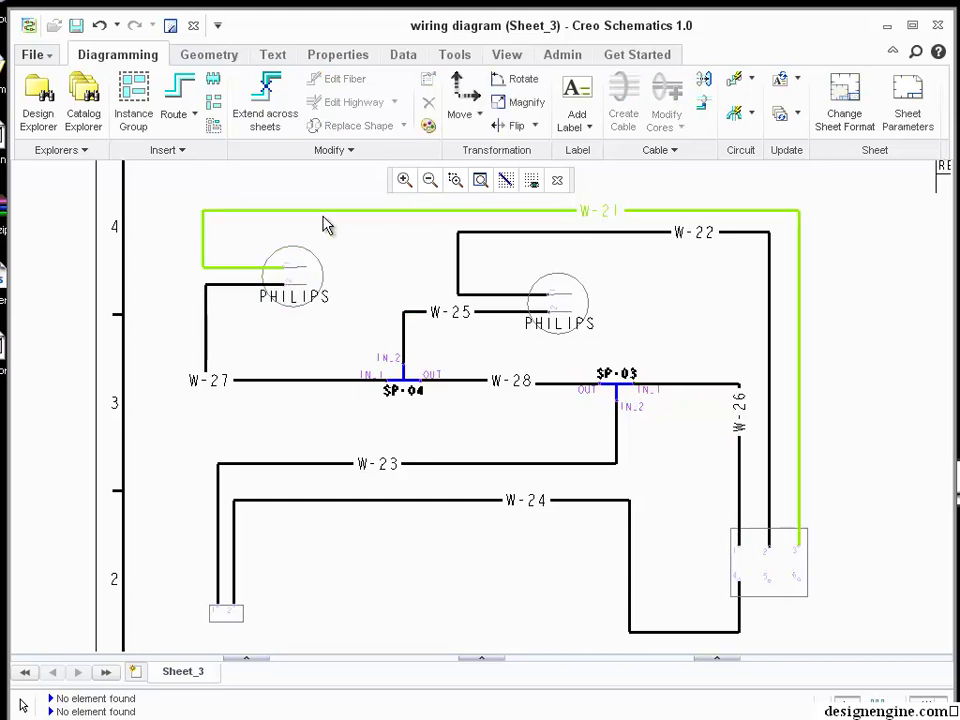
- Open W-21's Fiber Properties and check spool_name 4_blu_sxl and thickness 10.668
right_click(326, 222)
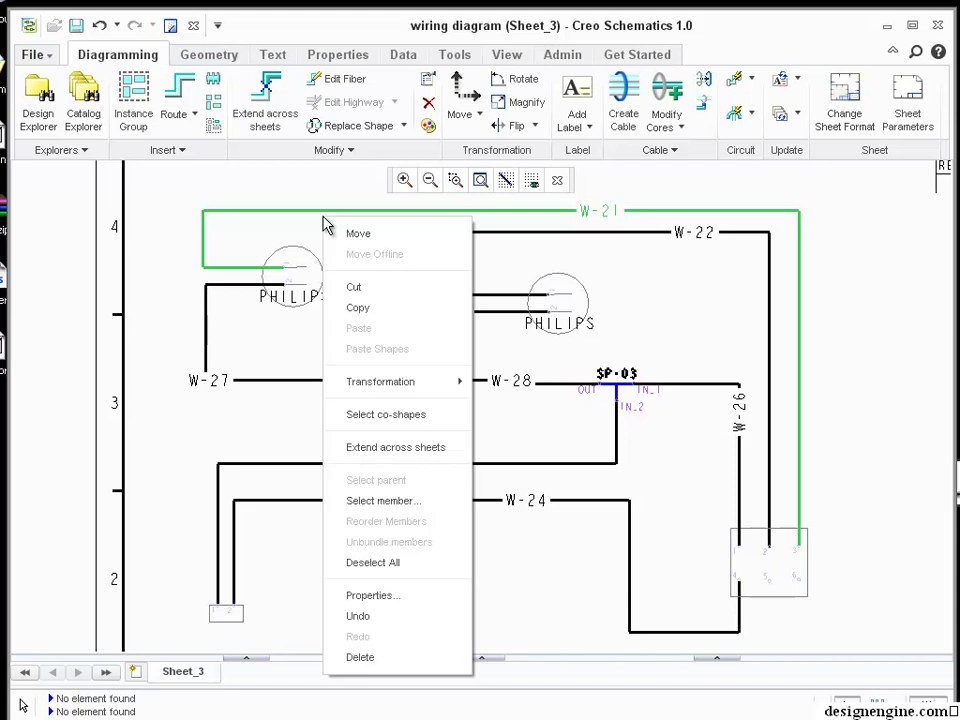
click(396, 596)
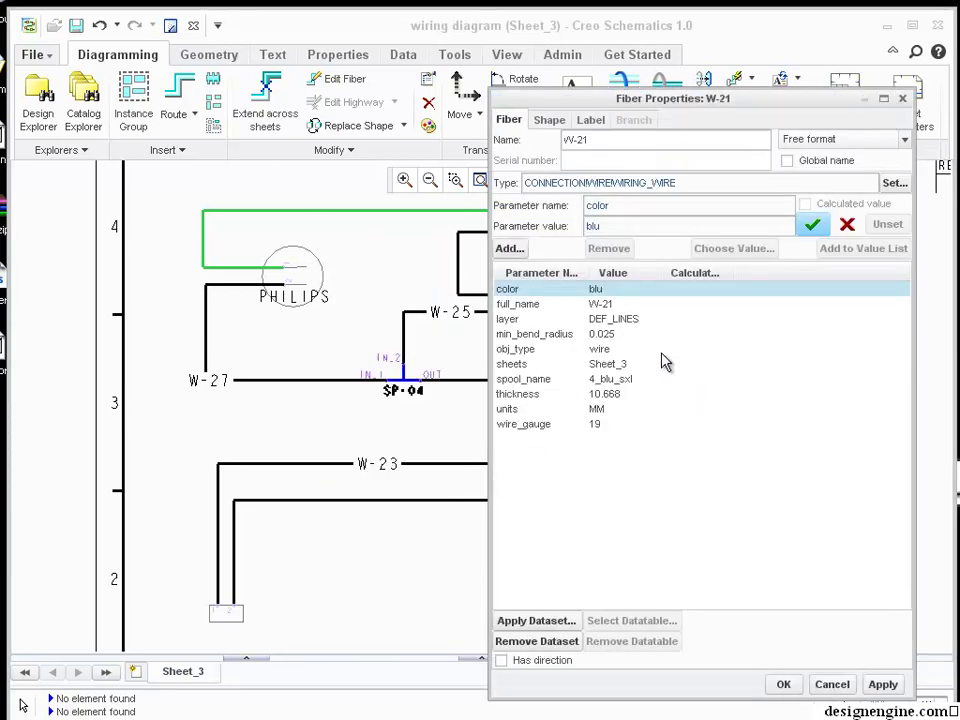
drag(586, 272, 613, 272)
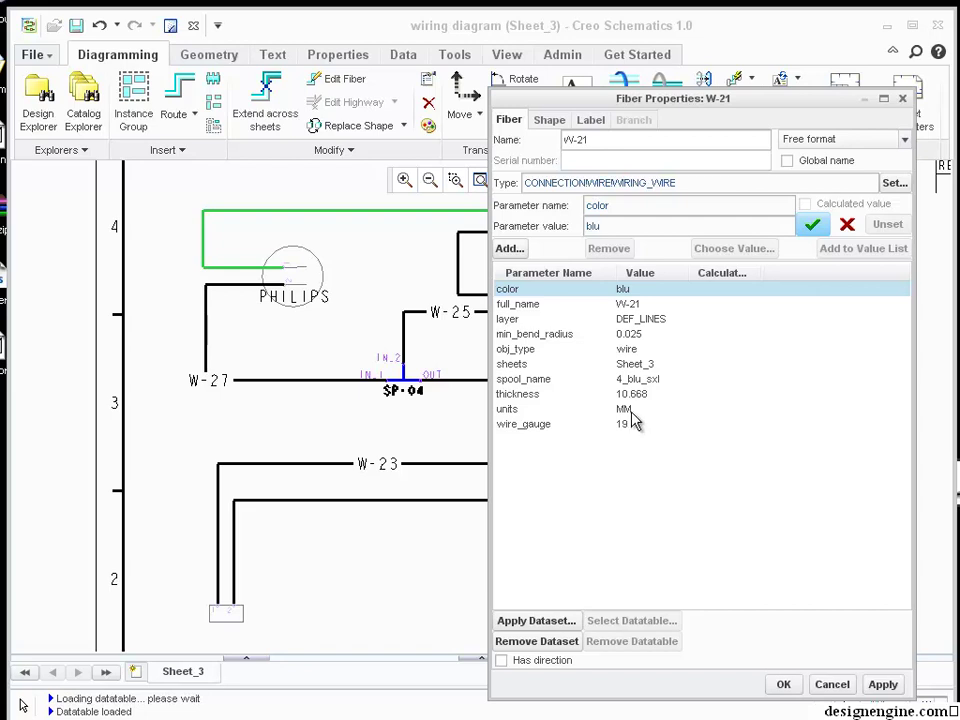
click(524, 381)
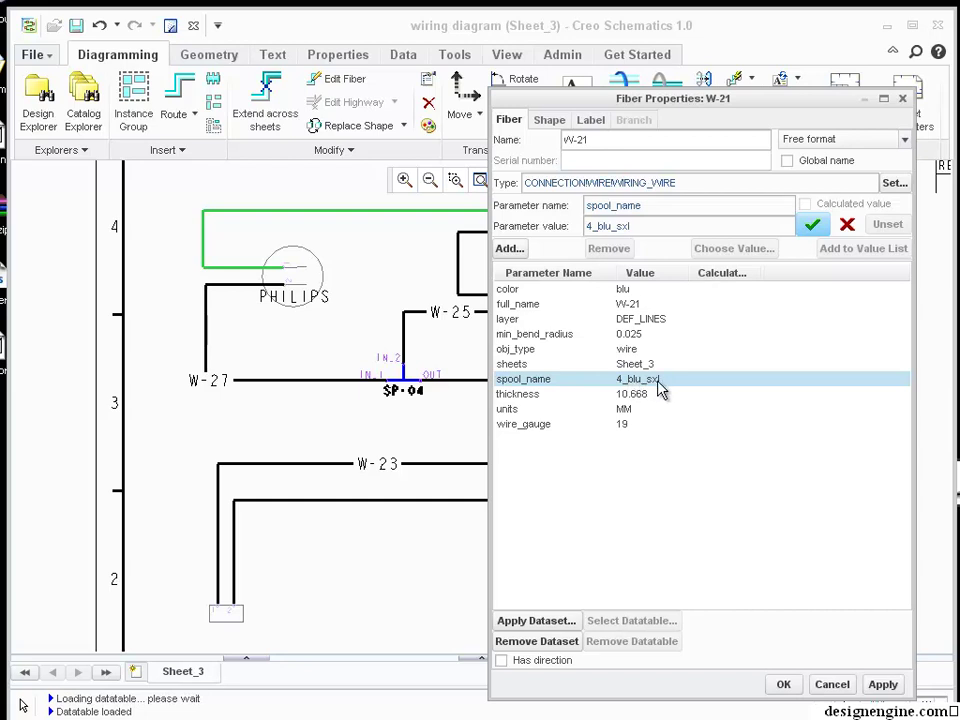
click(600, 397)
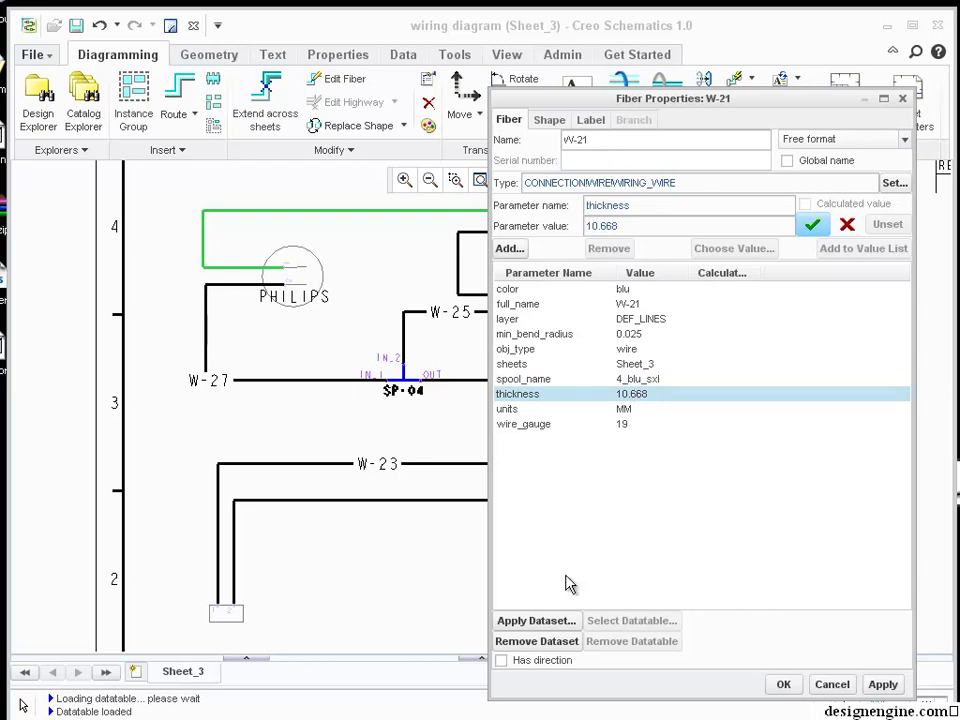
- Apply spool dataset 14_brn_sxl (row 15, color brn) to wire W-21
click(548, 628)
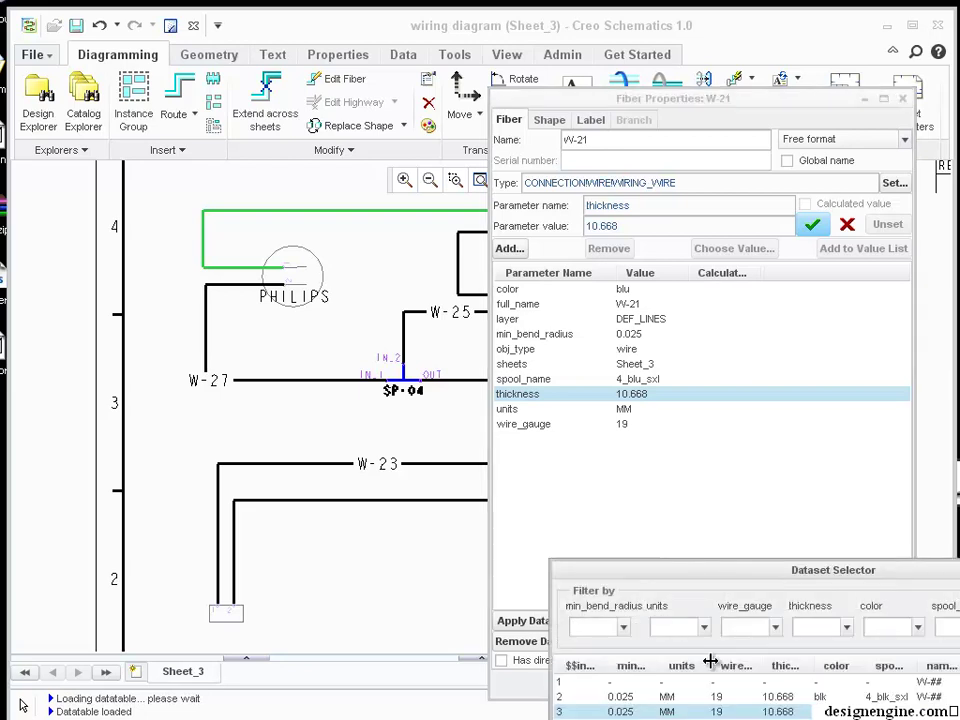
drag(752, 574, 384, 148)
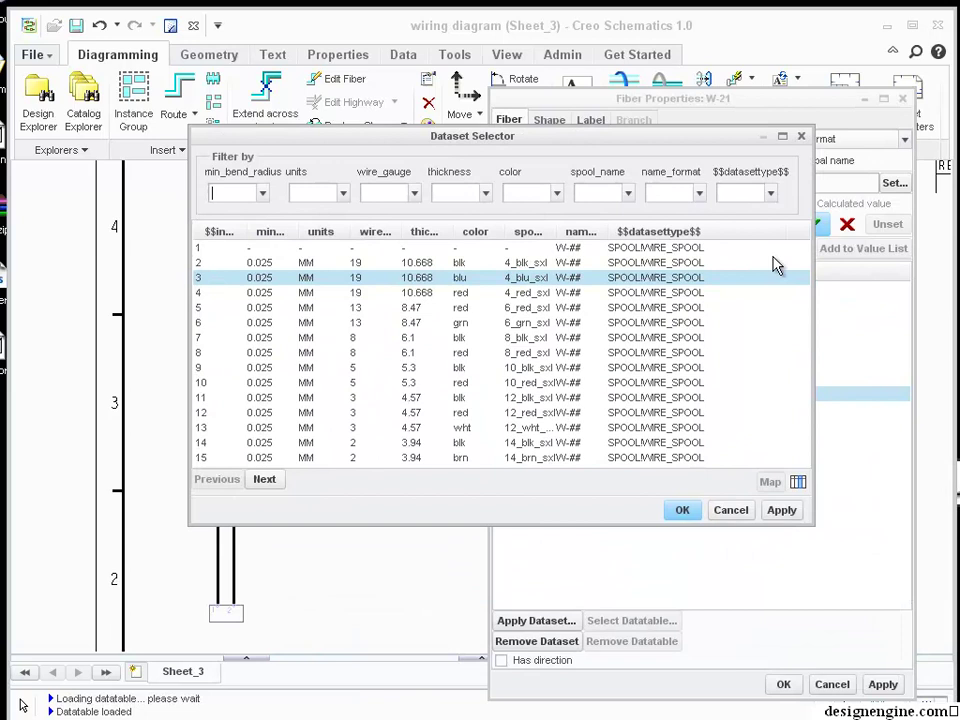
click(259, 458)
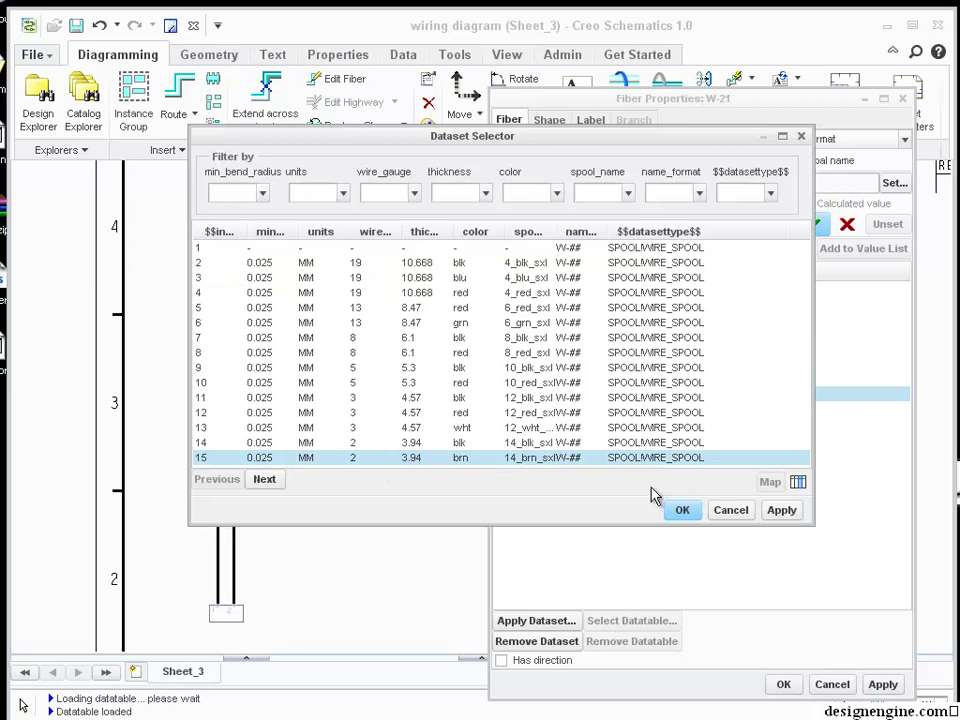
click(676, 514)
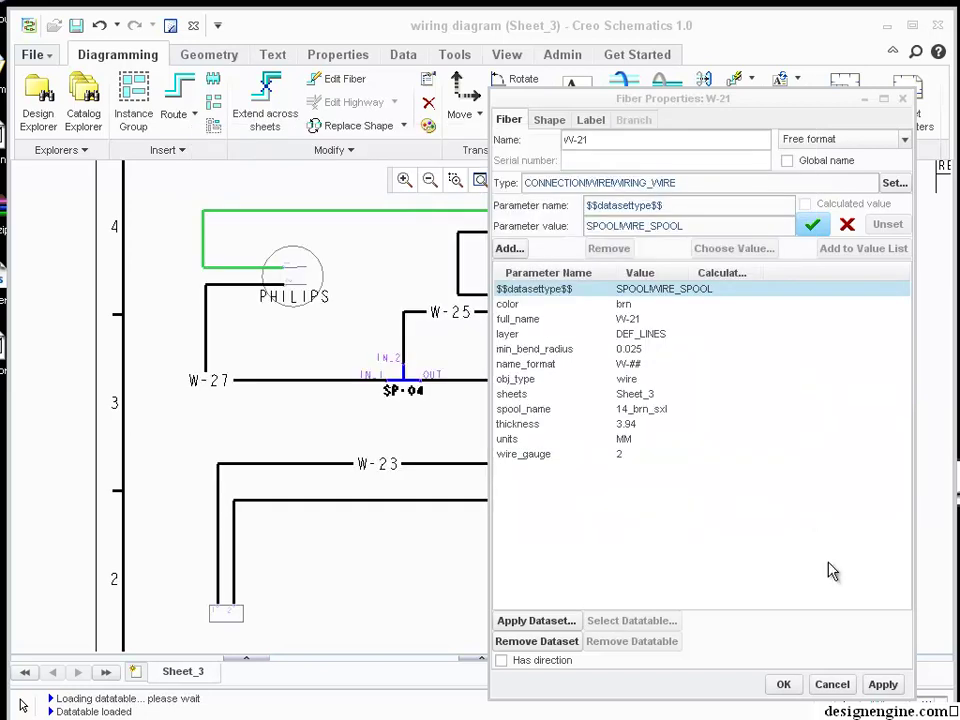
click(883, 687)
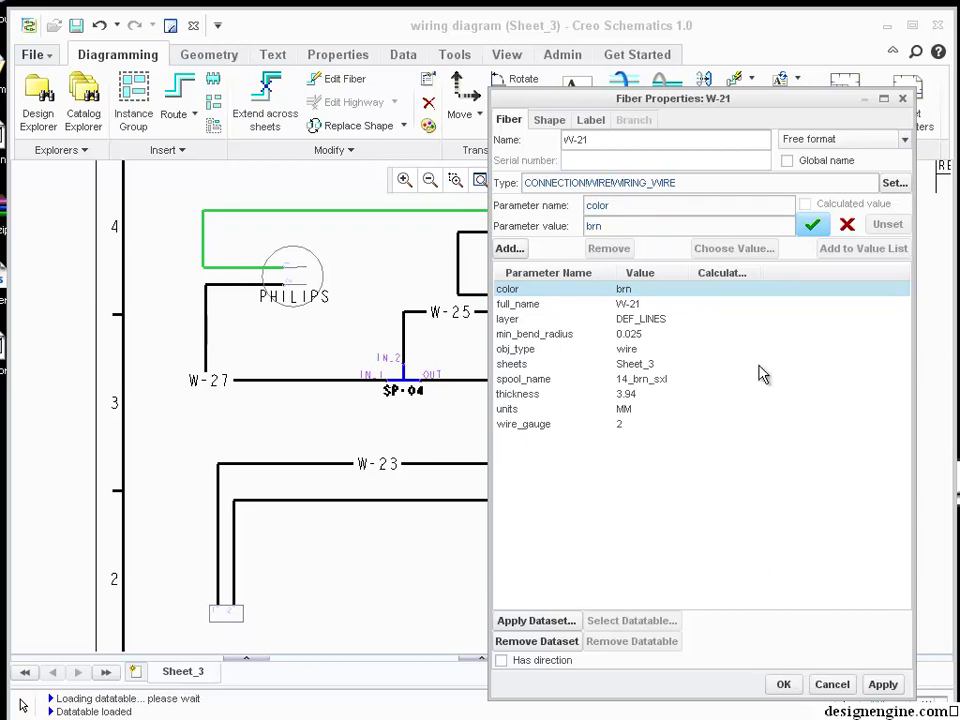
- Close the W-21 dialog, then reselect W-21 and reopen its Properties from the right-click menu
click(783, 684)
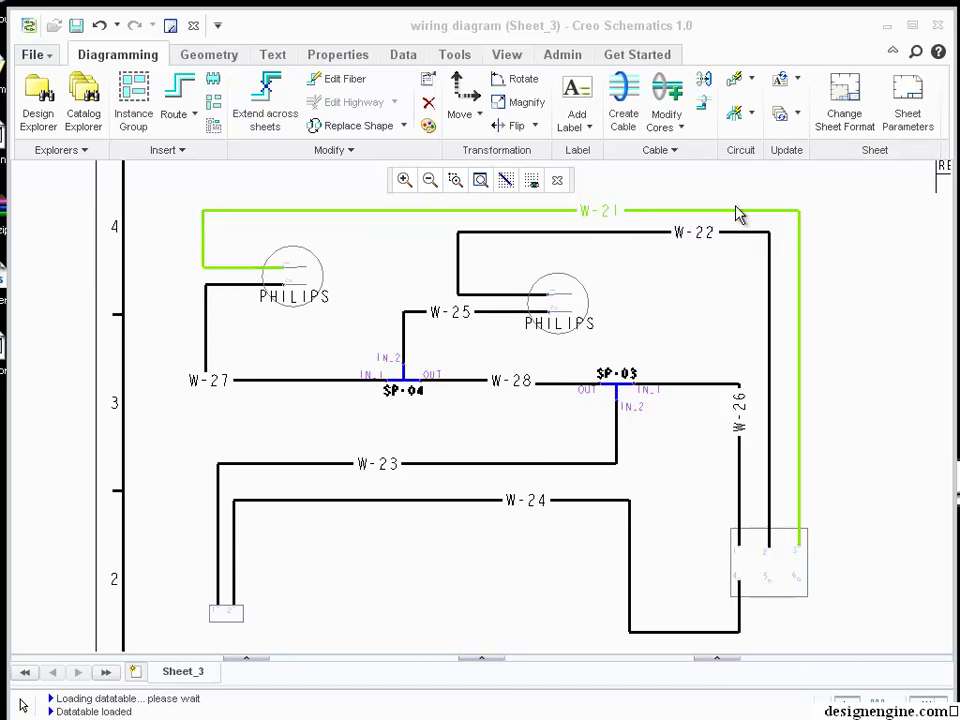
click(846, 272)
click(842, 231)
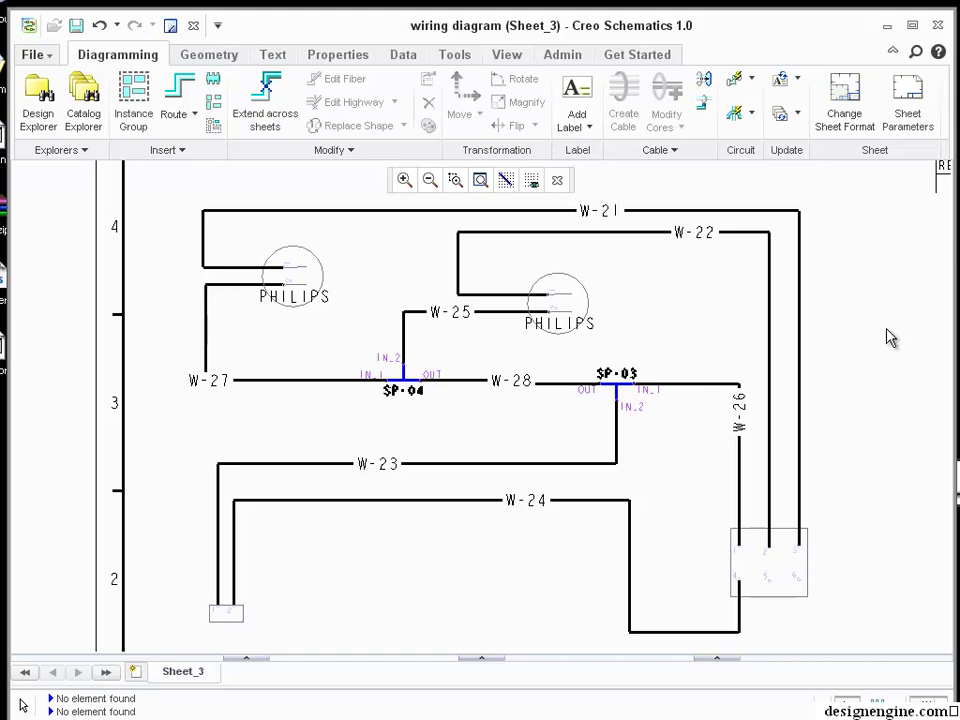
click(766, 218)
right_click(767, 216)
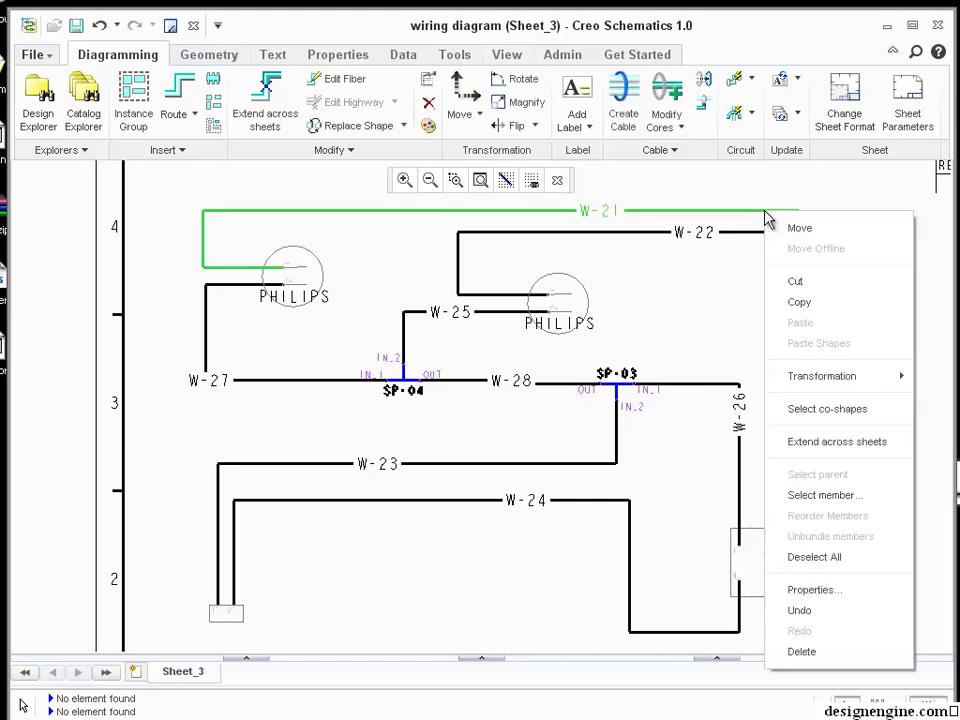
click(833, 591)
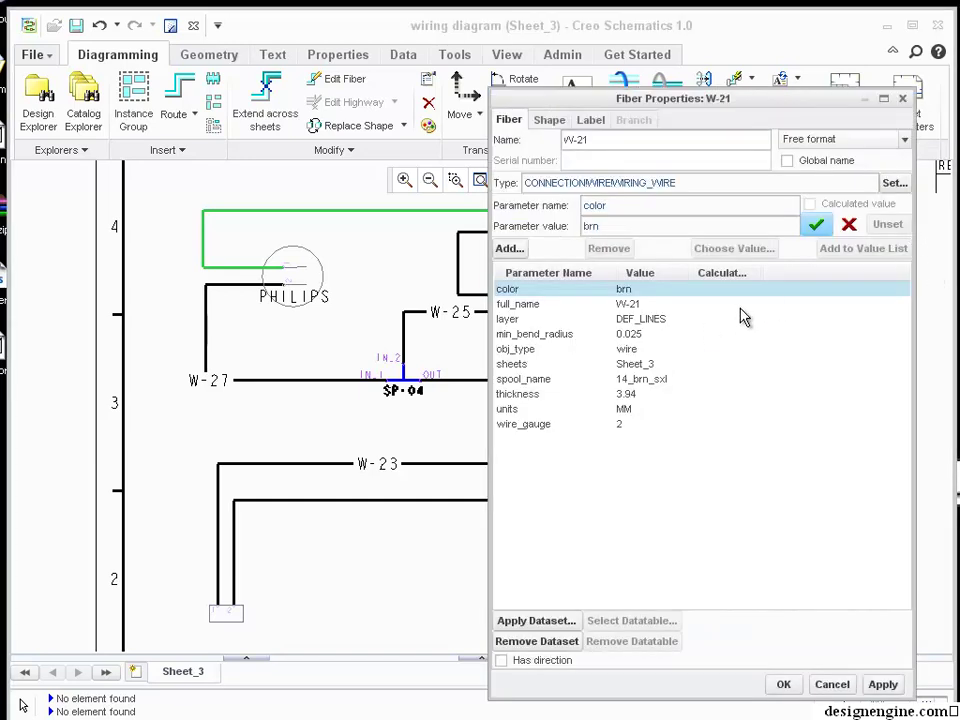
- Set W-21's line colour to brown on the Shape tab and close the dialog
click(590, 120)
click(549, 120)
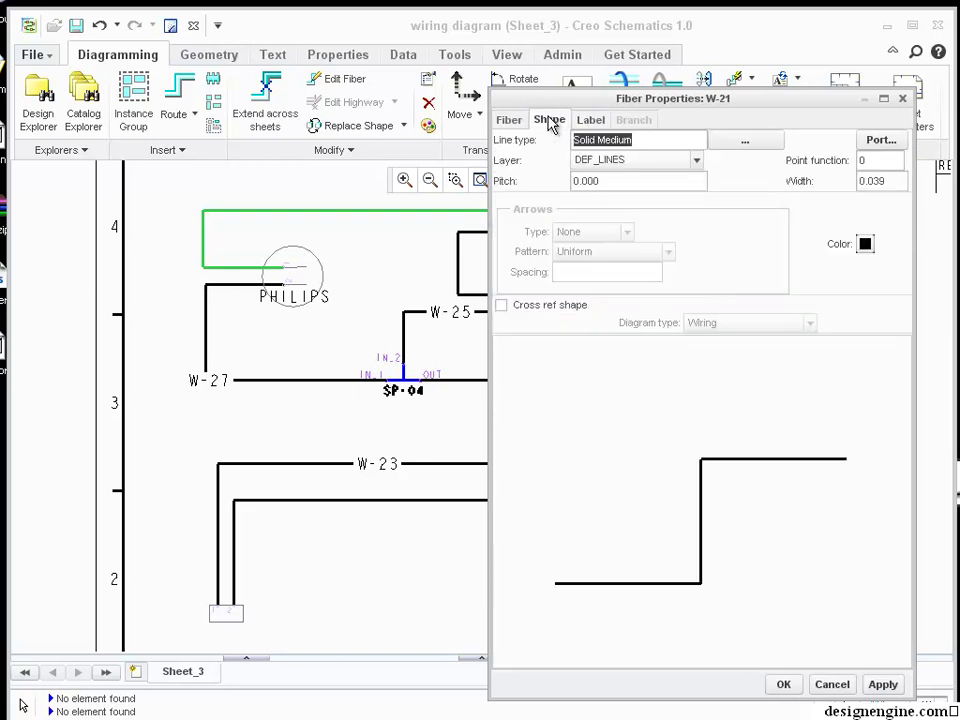
click(864, 244)
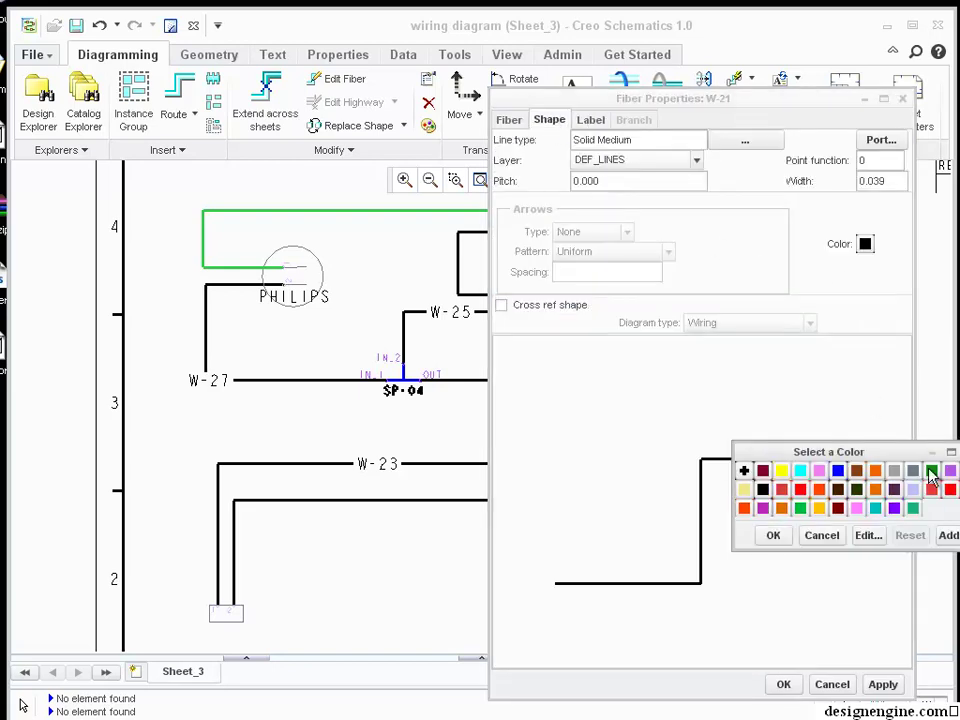
click(856, 470)
click(773, 535)
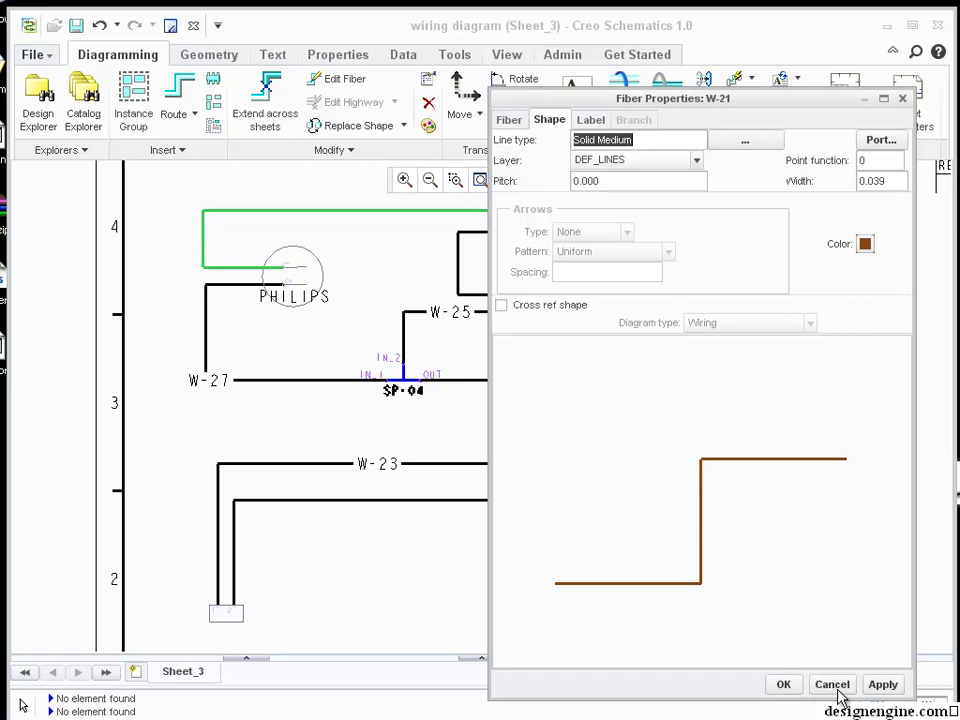
click(786, 686)
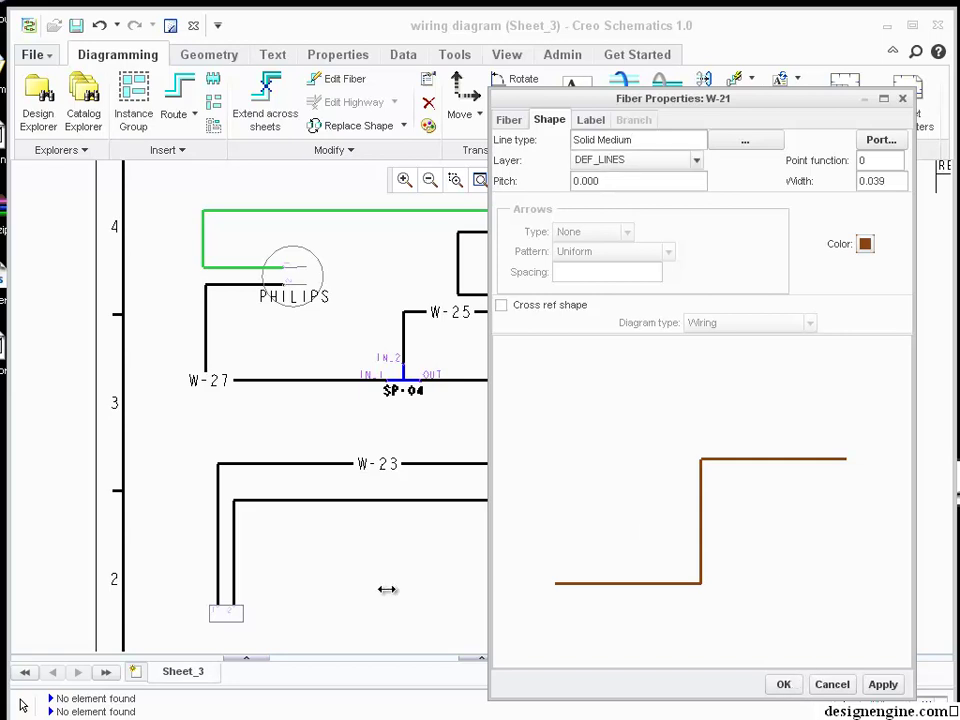
key(Return)
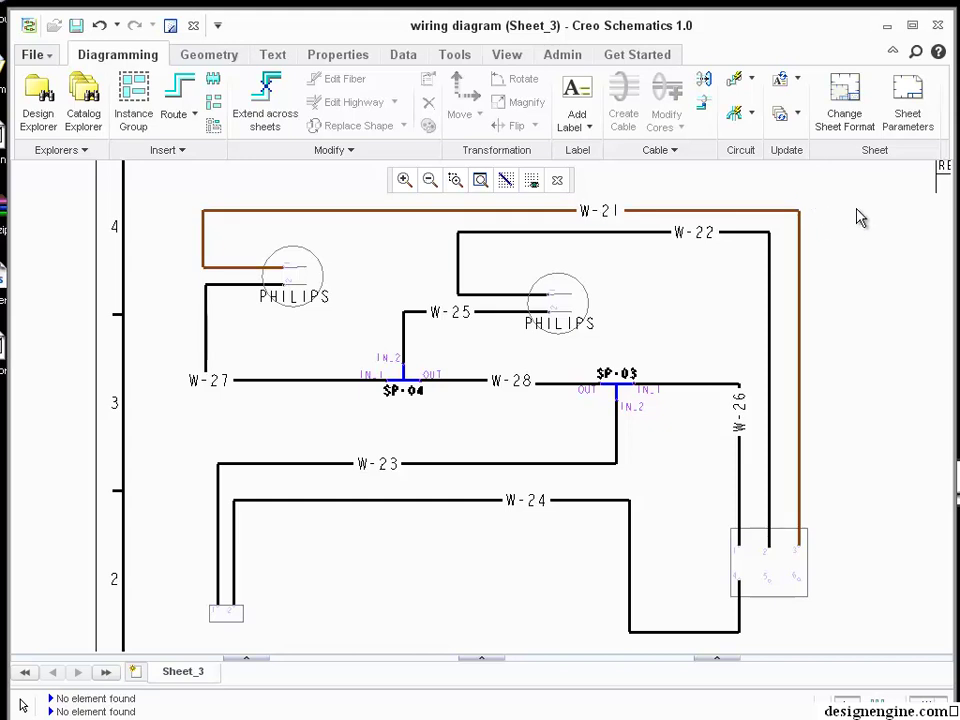
click(655, 212)
click(627, 243)
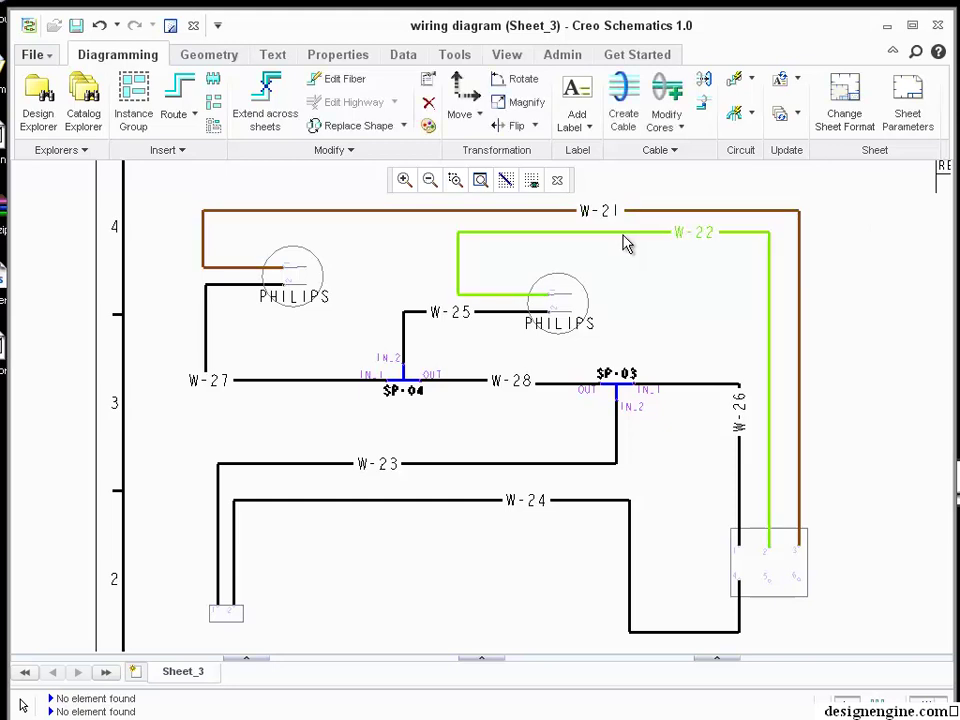
right_click(626, 242)
click(672, 614)
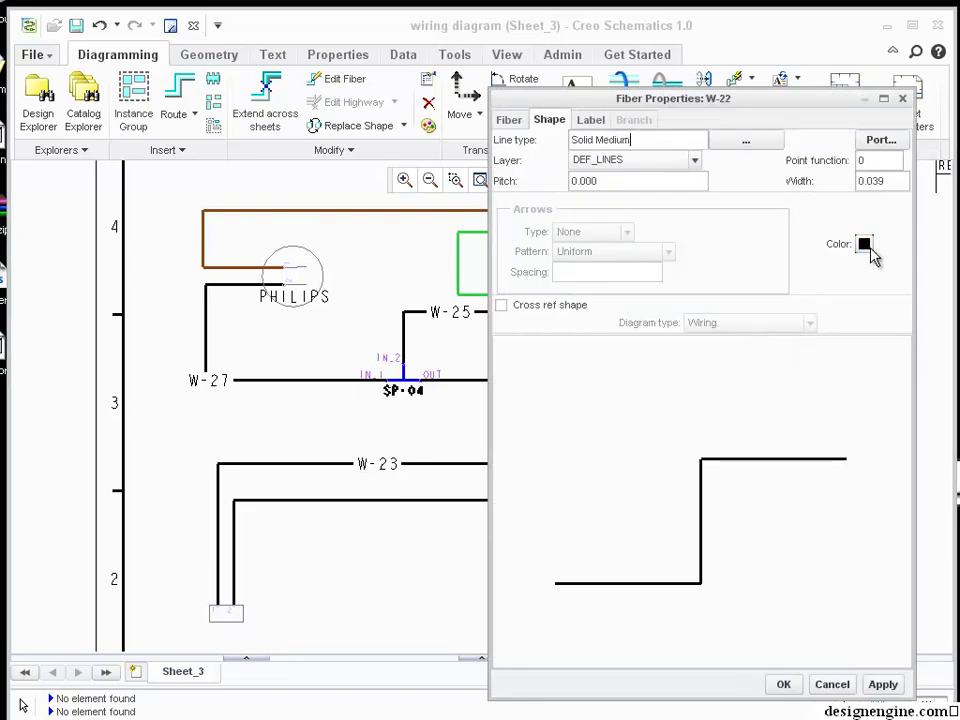
click(588, 122)
click(509, 121)
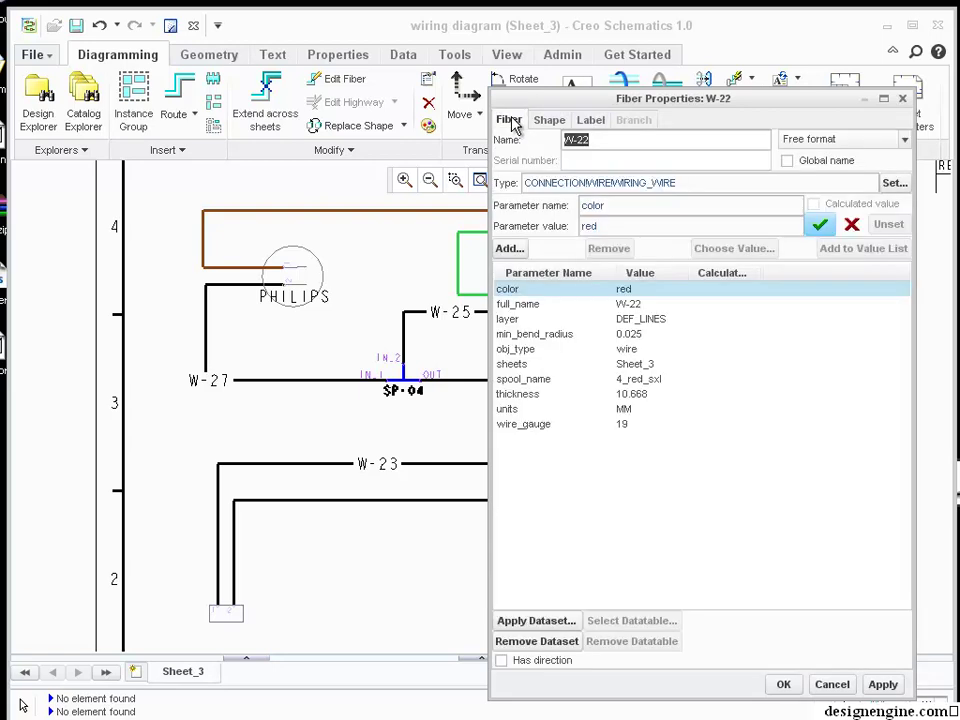
click(634, 142)
click(904, 141)
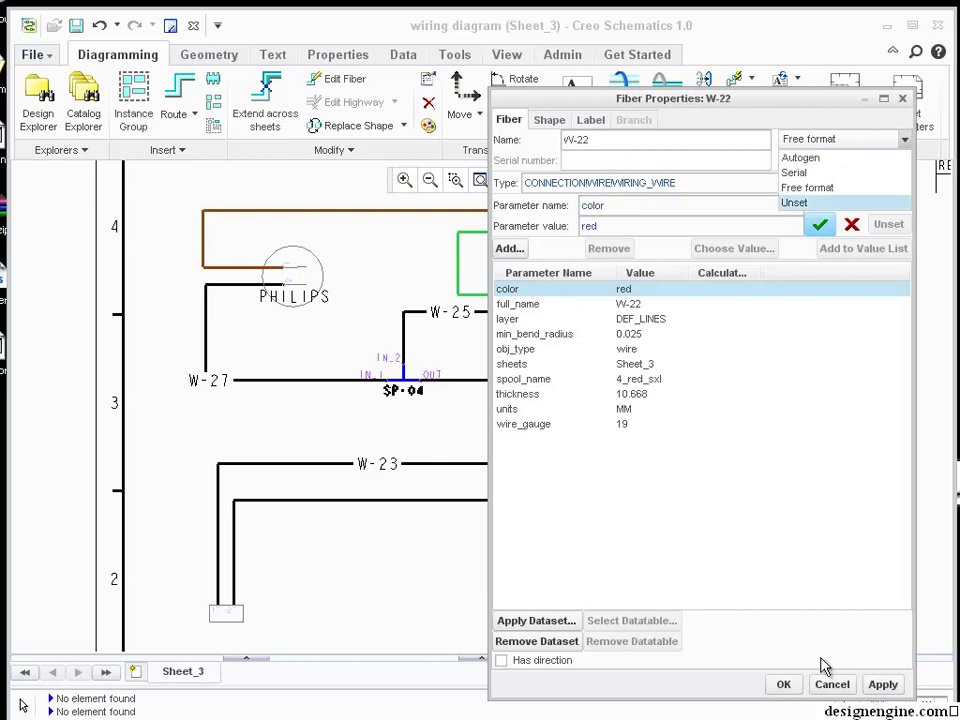
click(836, 686)
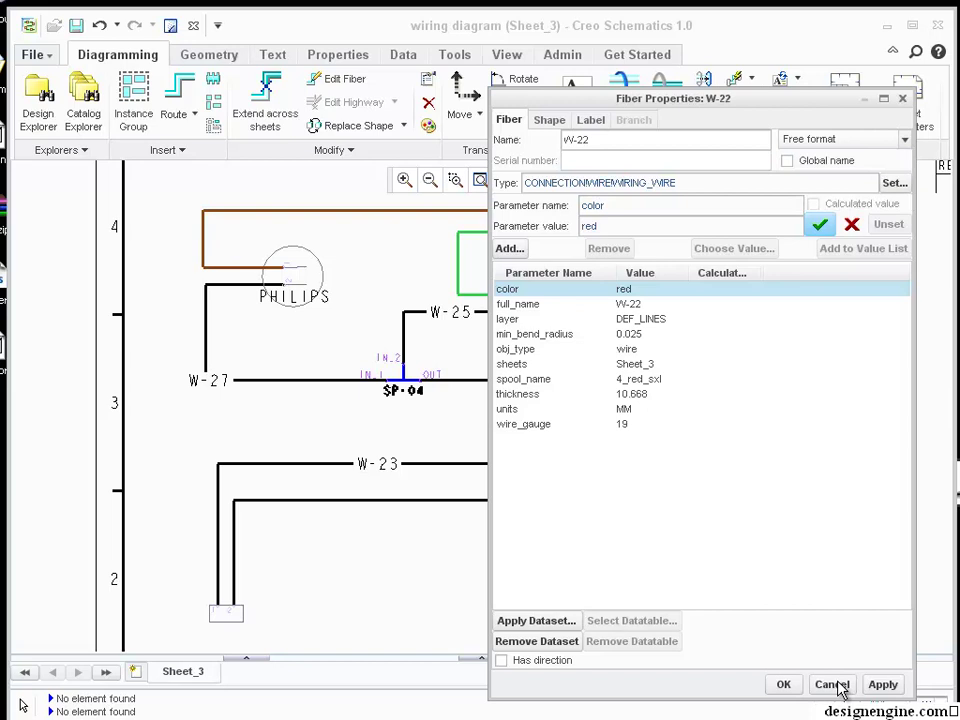
click(834, 686)
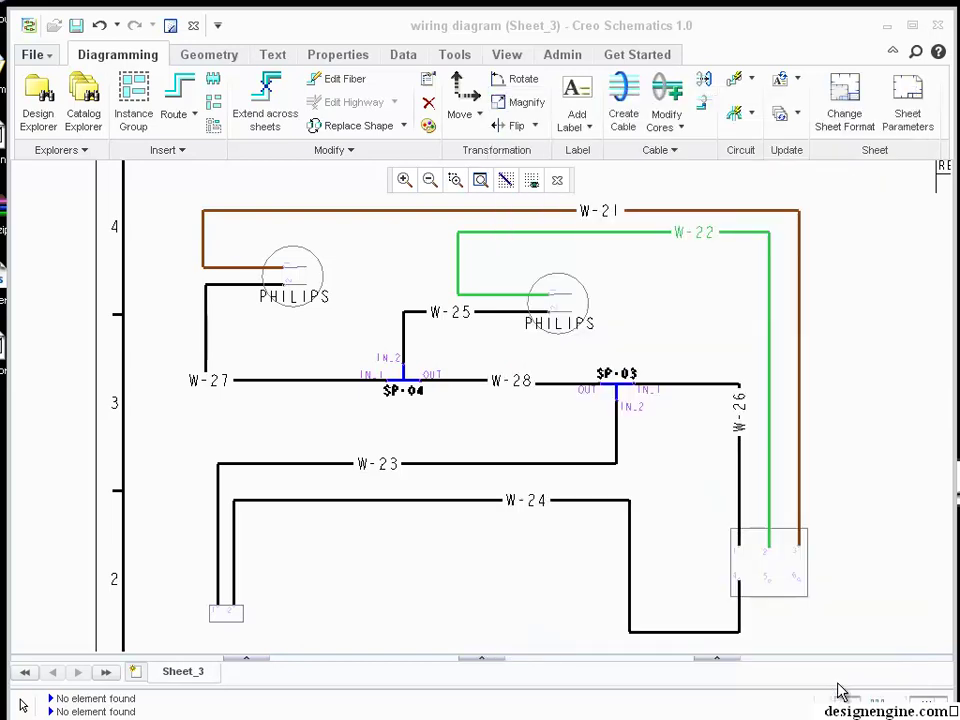
click(884, 598)
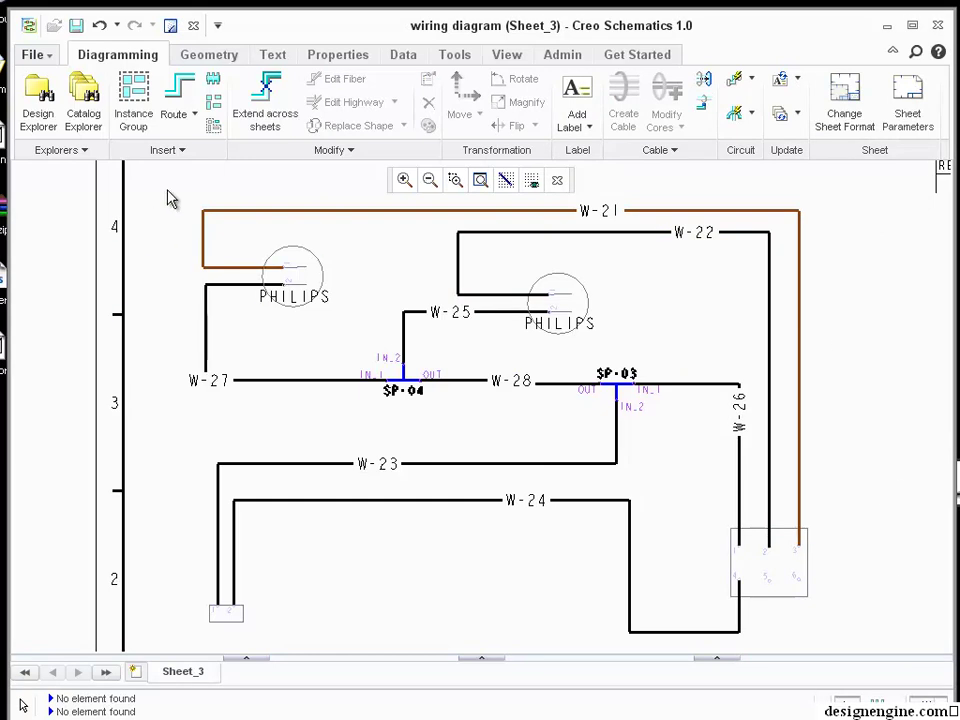
- Box-select every wire, splice and lamp on Sheet_3, then dismiss the context menu
drag(182, 203, 848, 642)
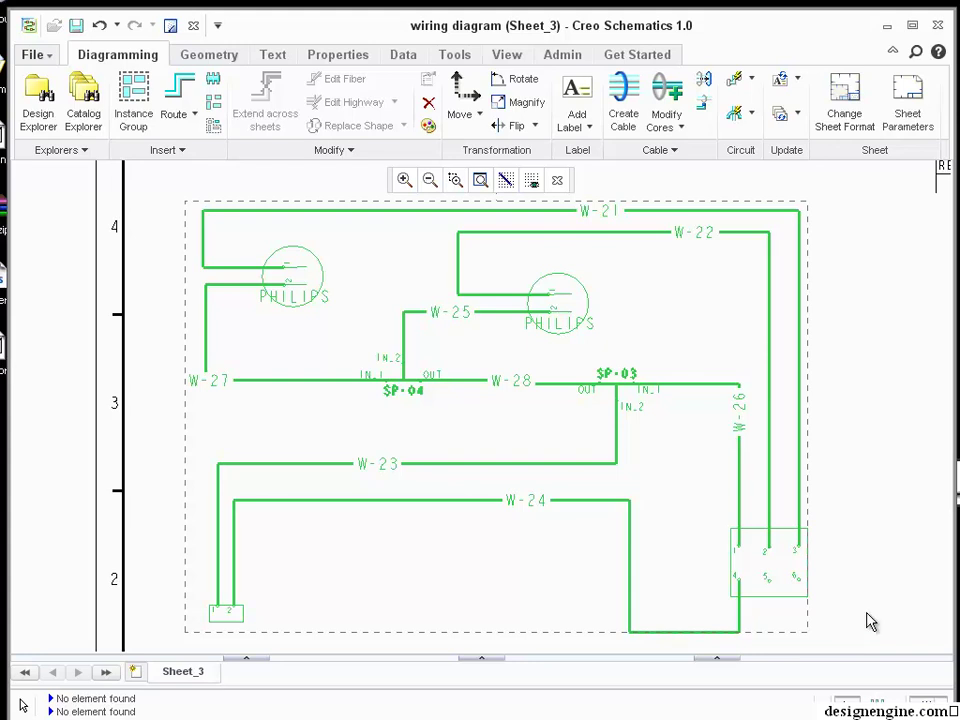
right_click(167, 207)
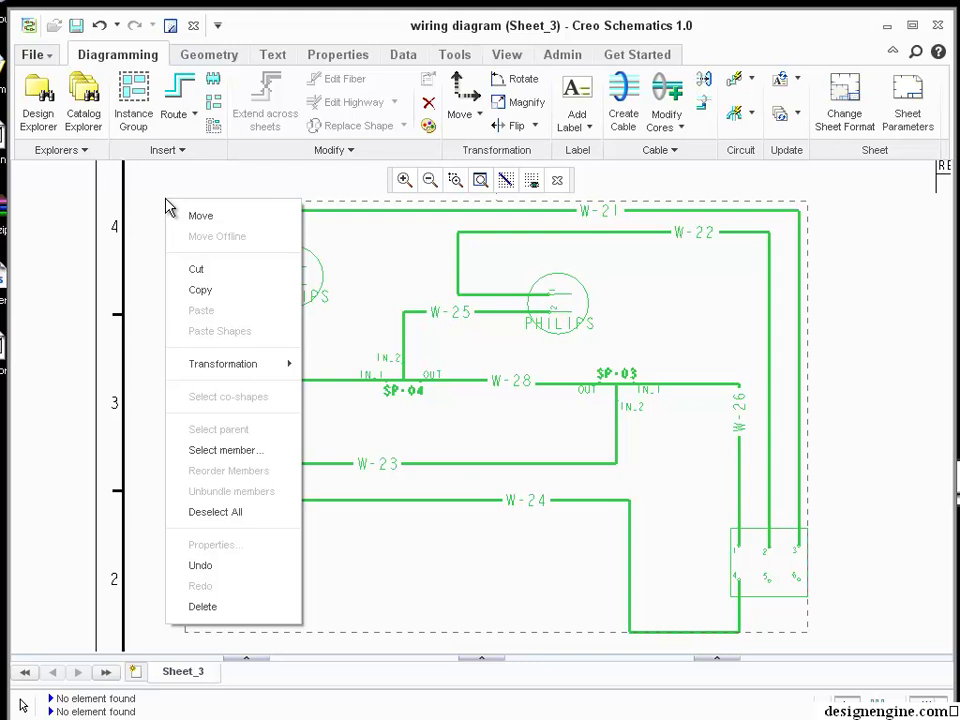
click(147, 194)
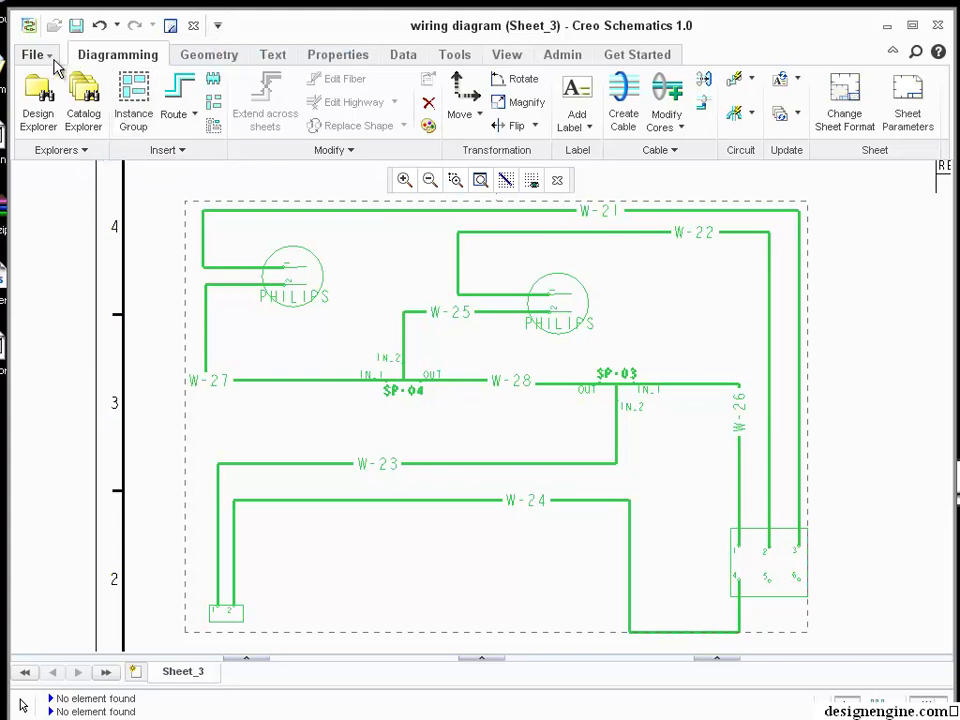
- Look at the explorer and insert options and briefly view the File menu
click(86, 152)
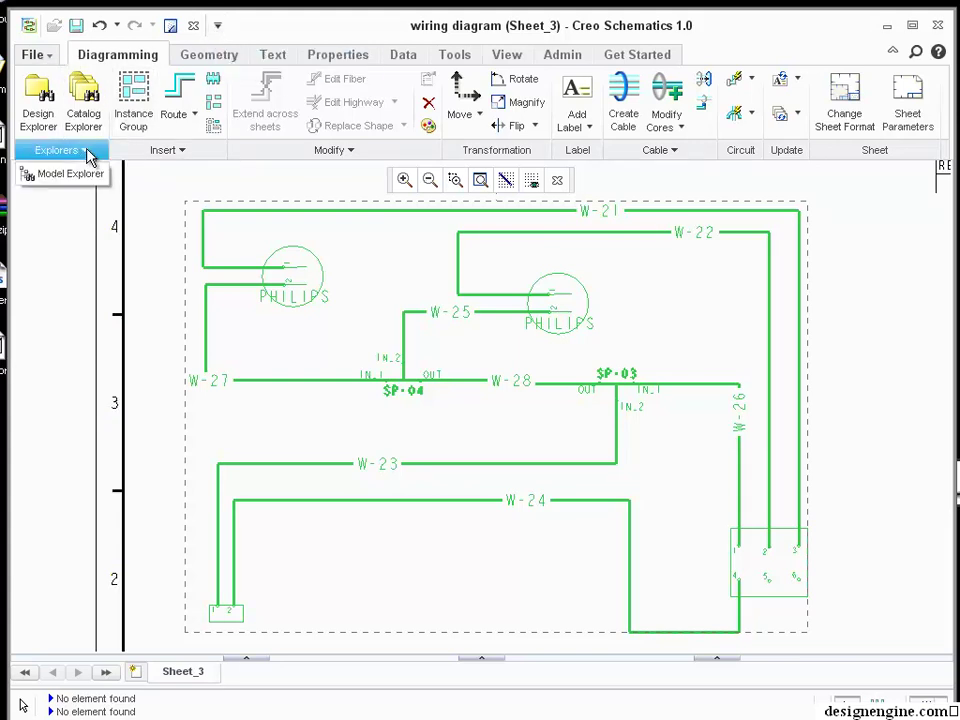
click(181, 152)
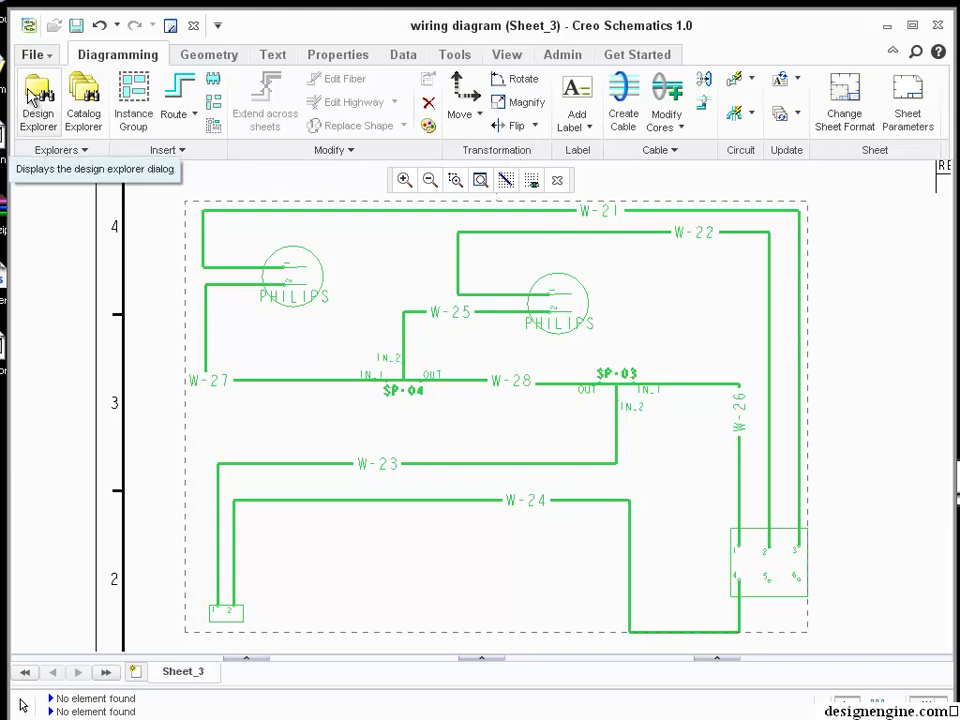
click(48, 56)
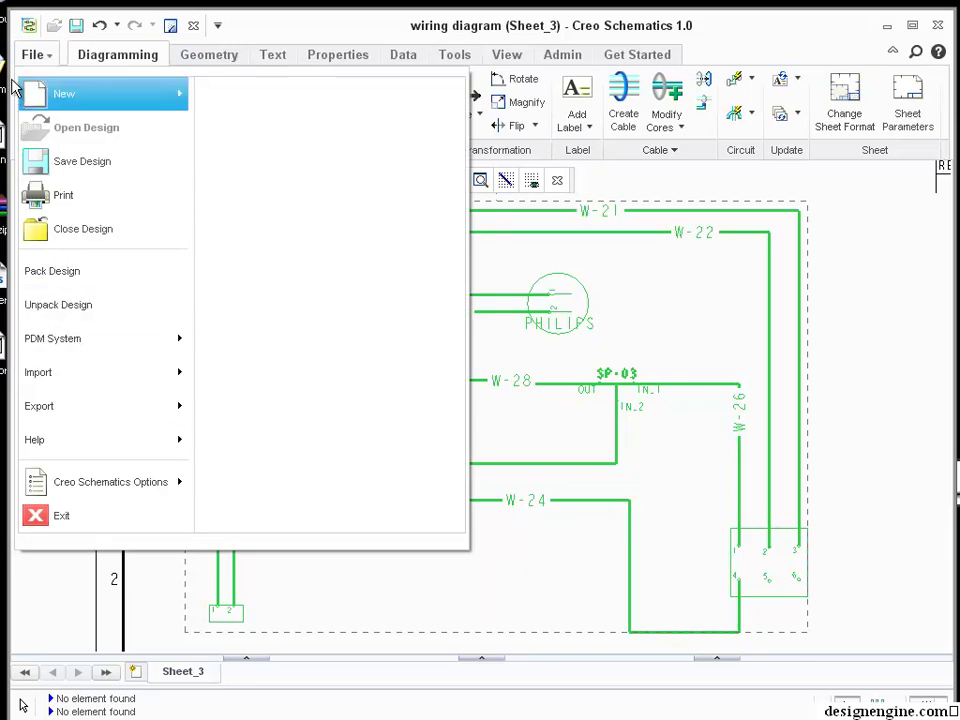
click(250, 35)
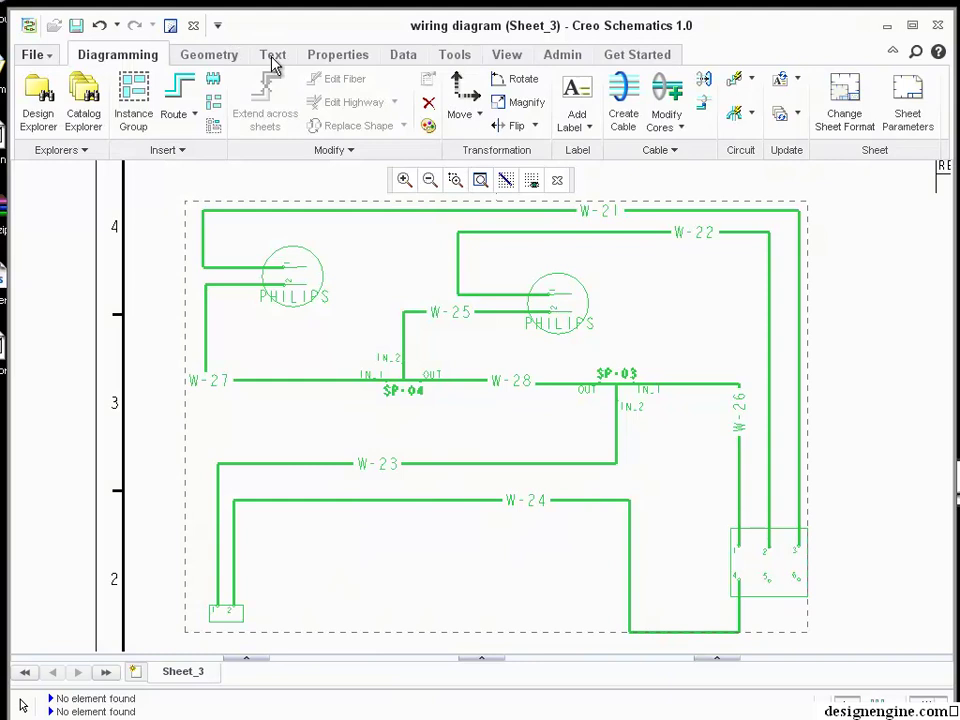
- Step through the Text, Geometry, Data, Properties, Tools, View and Admin tabs, ending on Get Started
click(273, 57)
click(213, 58)
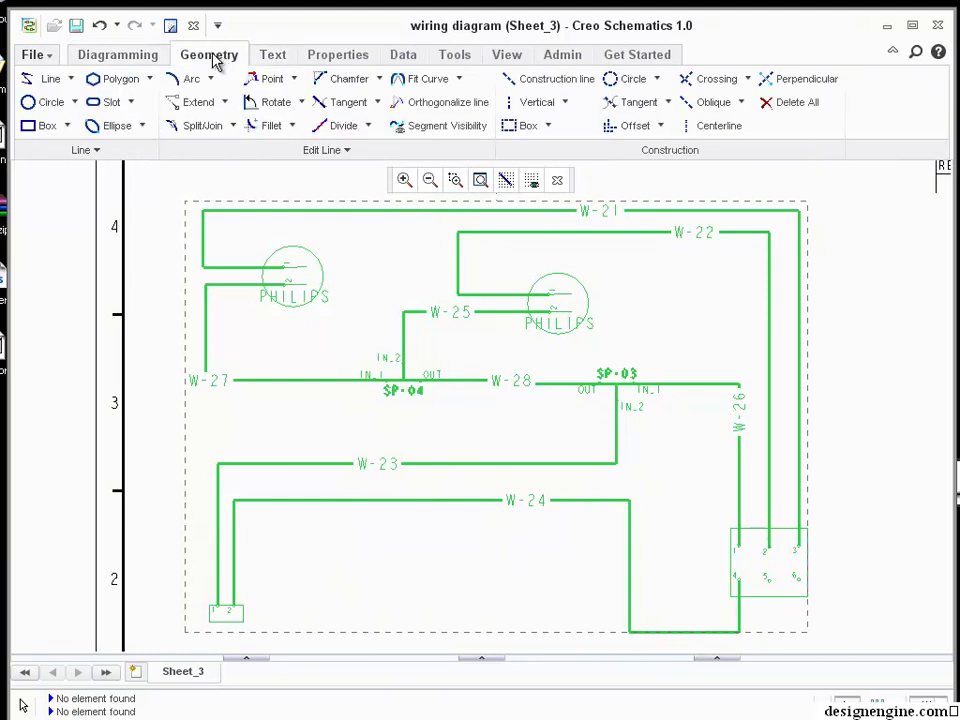
click(404, 57)
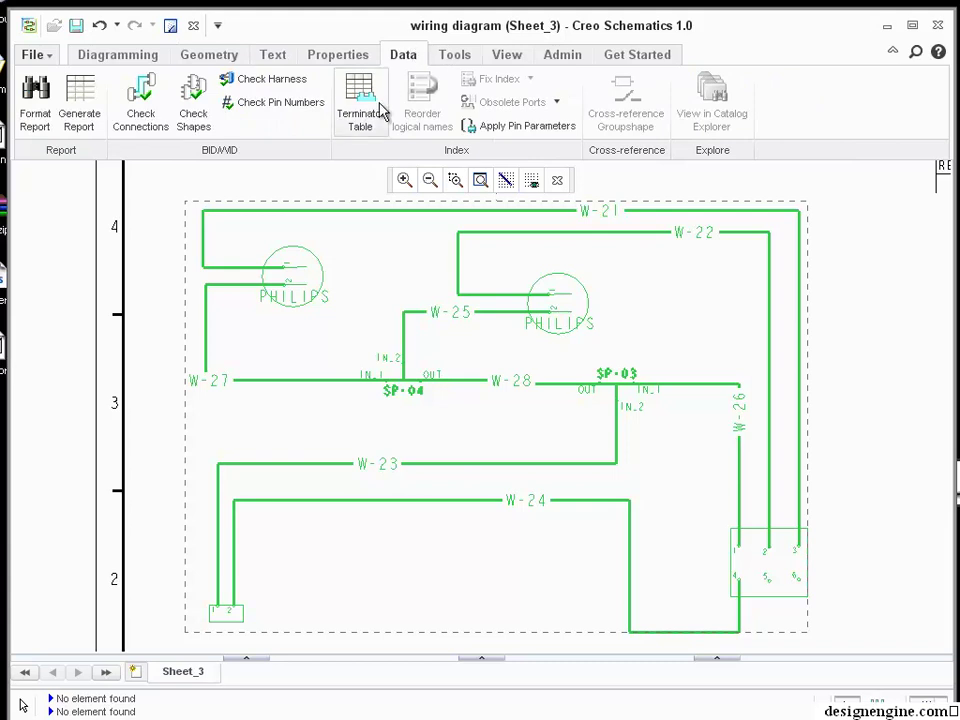
click(338, 54)
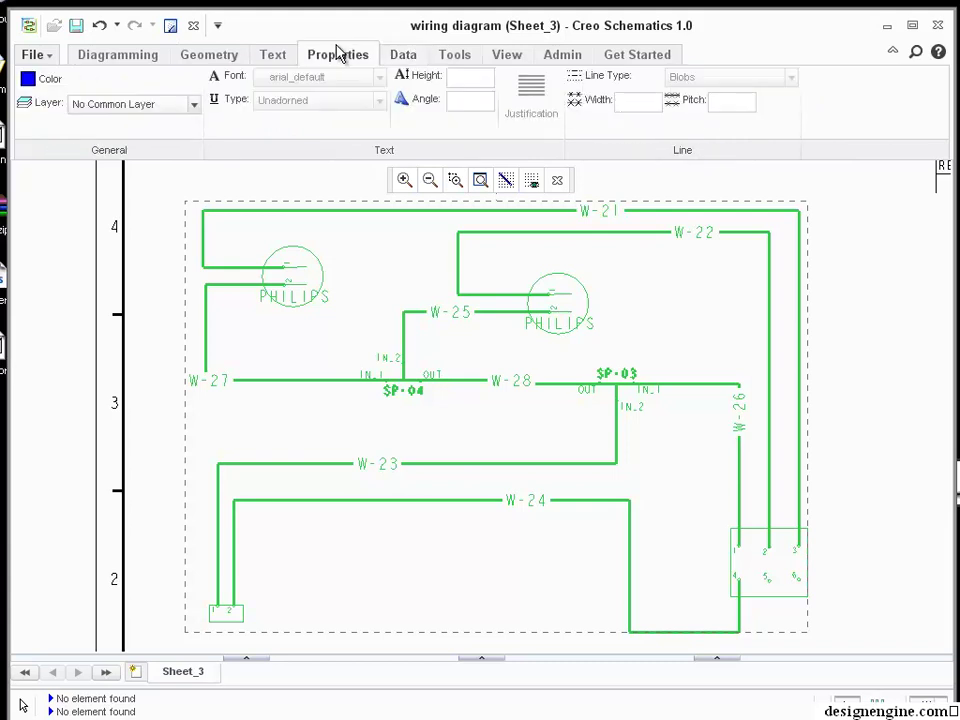
click(274, 58)
click(452, 57)
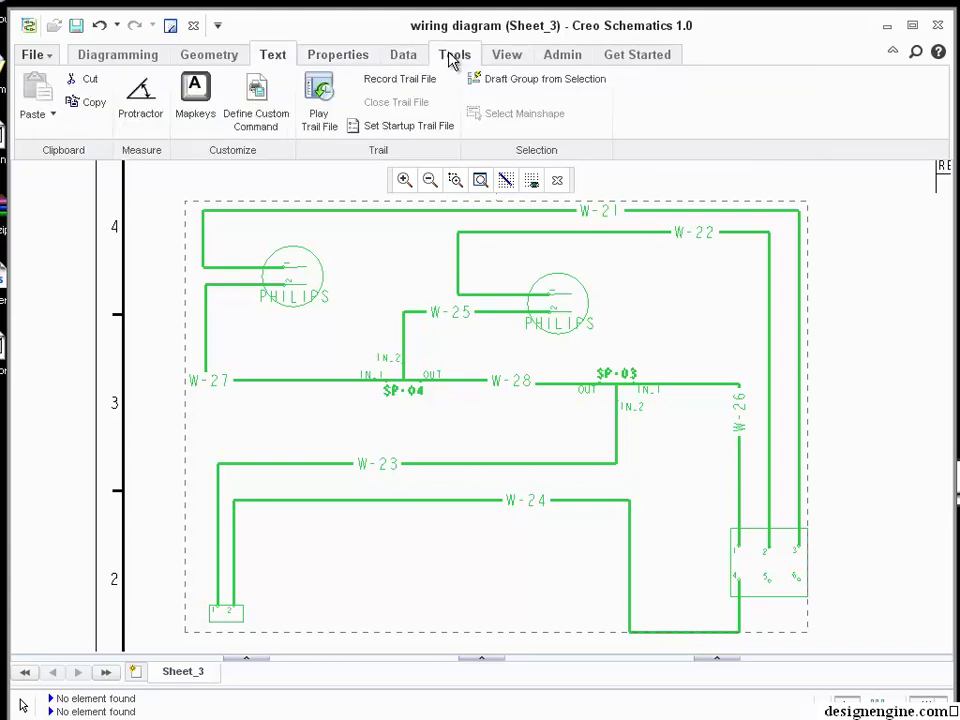
click(502, 58)
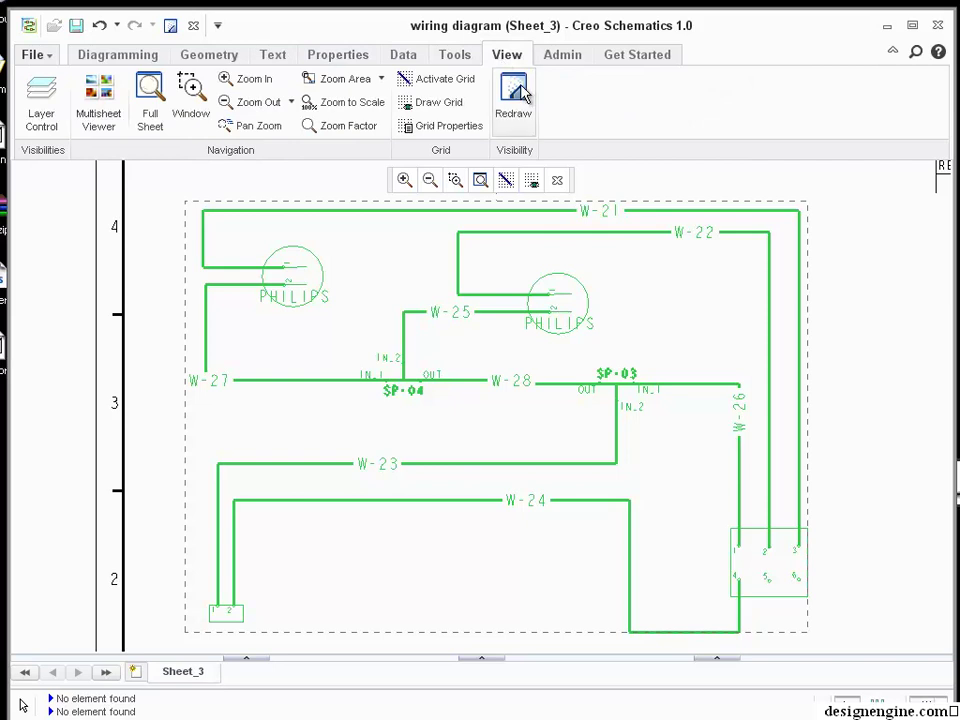
click(562, 60)
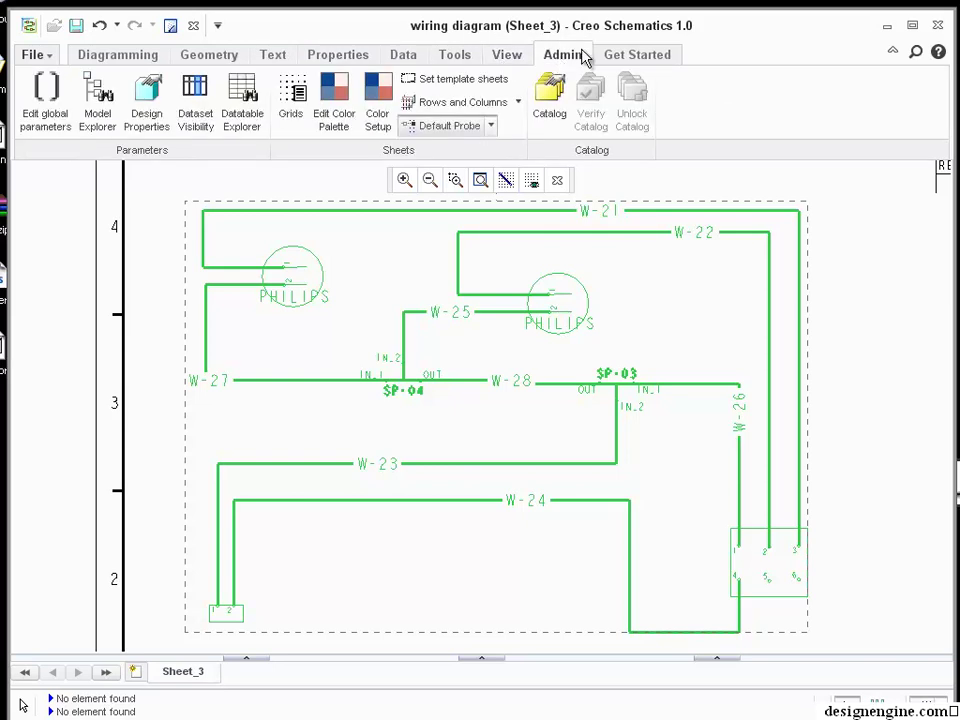
click(638, 60)
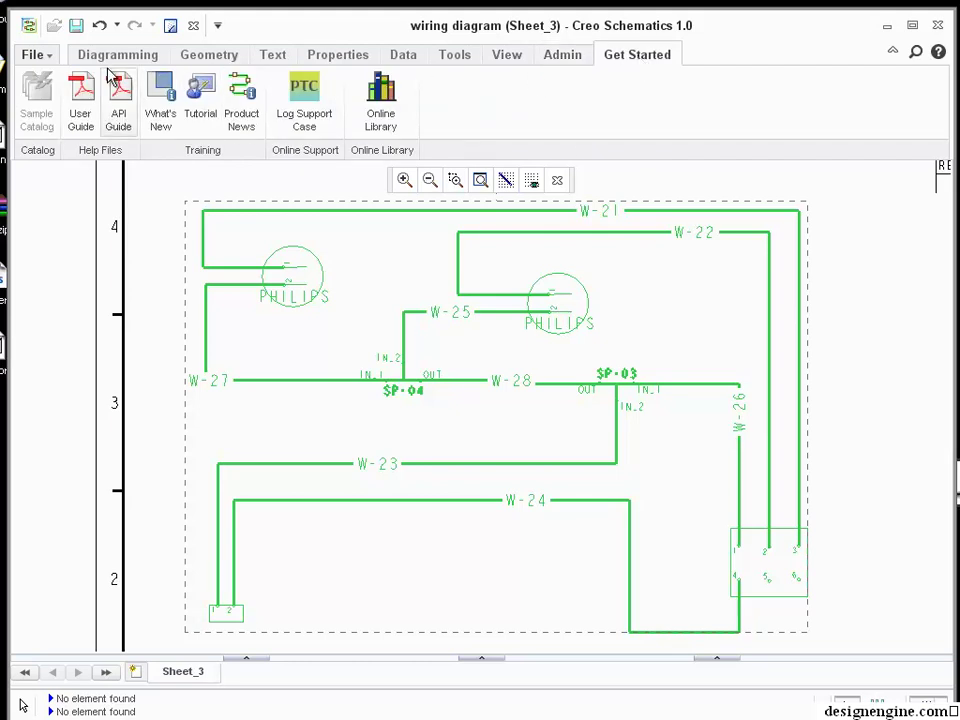
- Start an XML export of the whole design via File > Export > XML
click(50, 57)
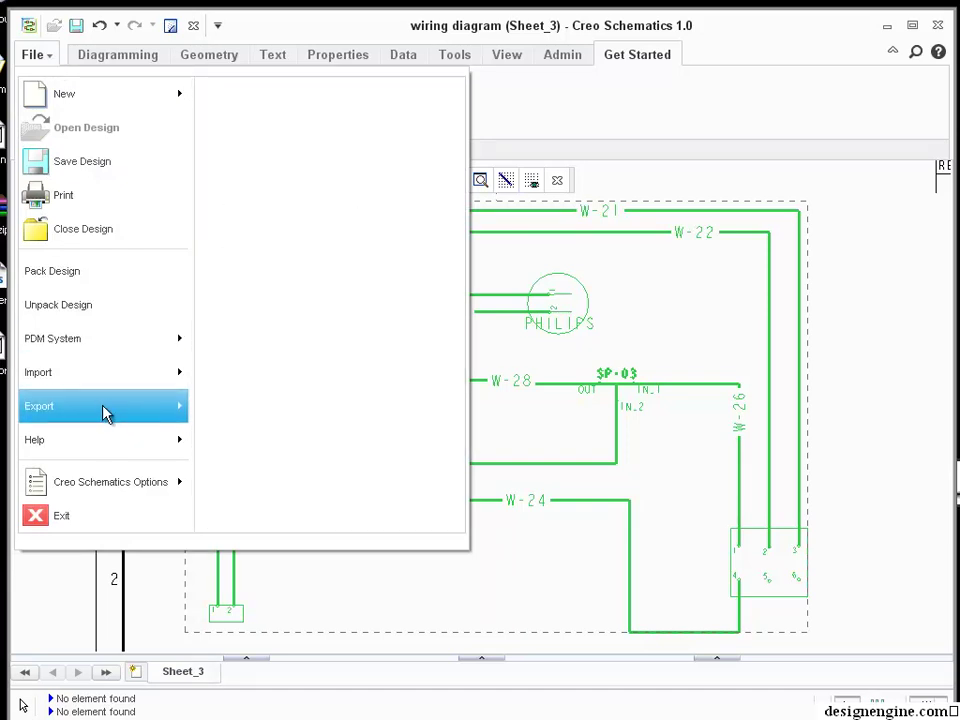
mouse_move(105, 412)
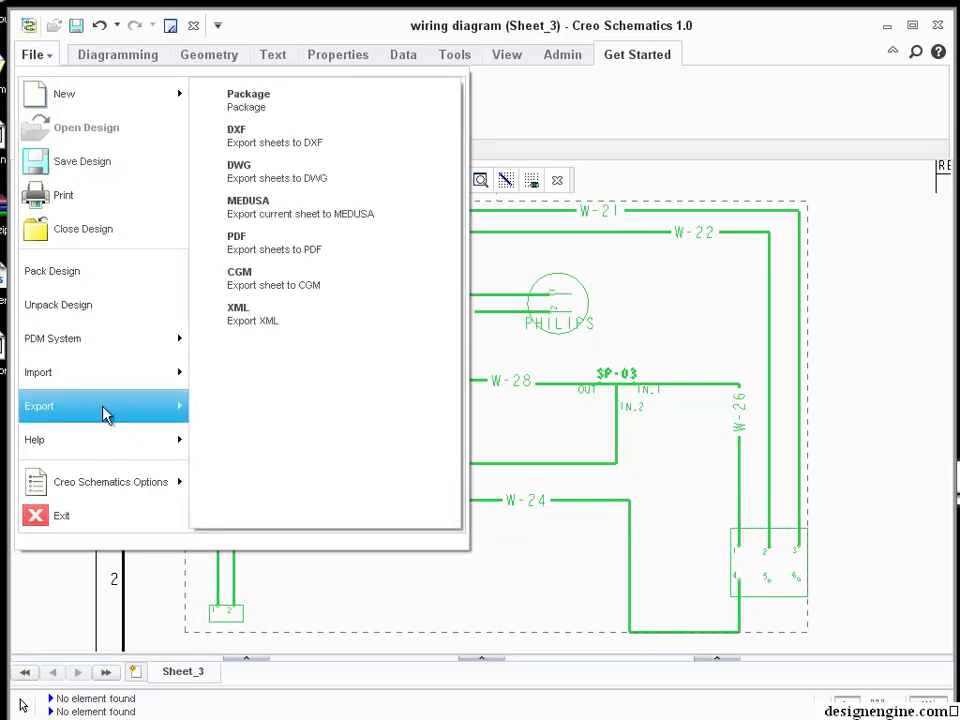
click(290, 327)
- Enter kawasawki01 as the XML export file name and select its trailing 01
click(438, 315)
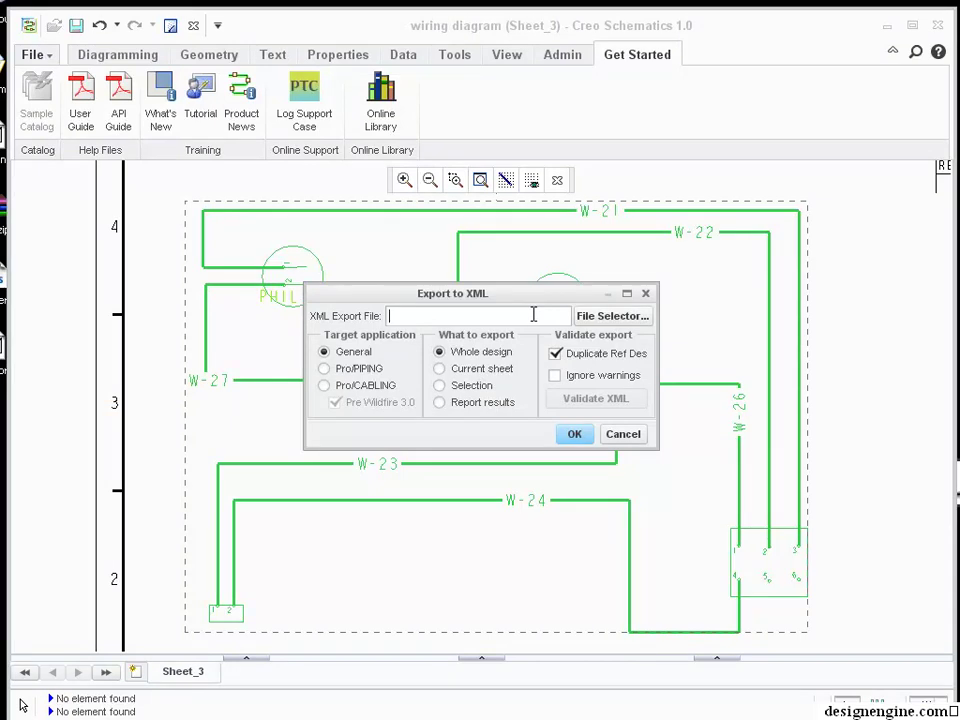
text(kawasawki01)
drag(457, 315, 441, 315)
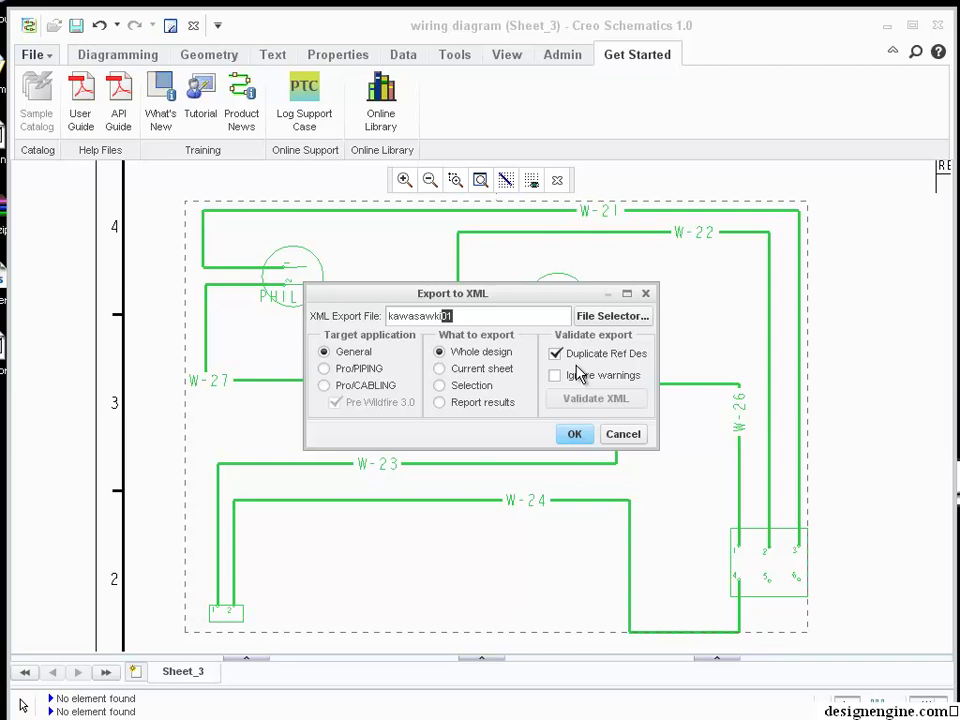
click(463, 316)
drag(465, 316, 686, 259)
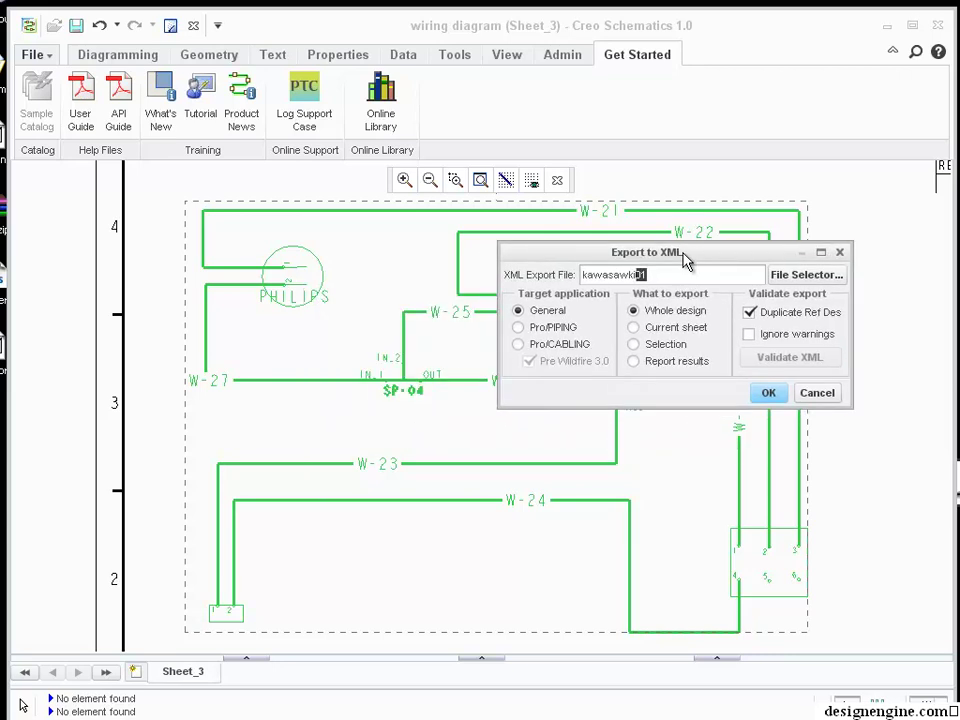
- In the File Selector, browse to DE_EDUCATION > VIDEOTRAINING > kawasaki
click(836, 275)
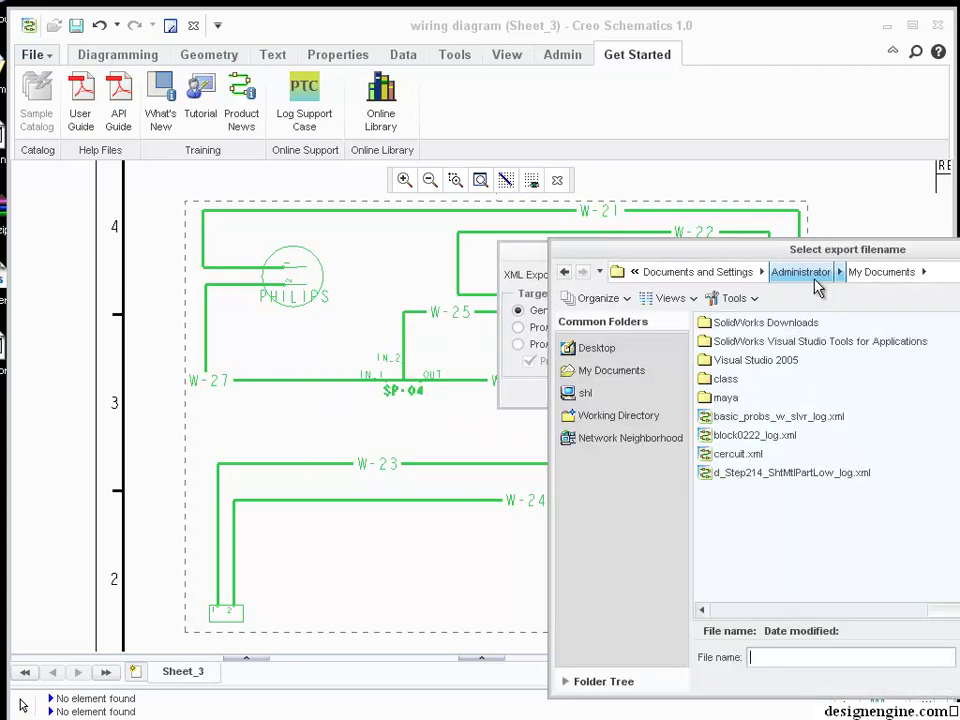
click(936, 272)
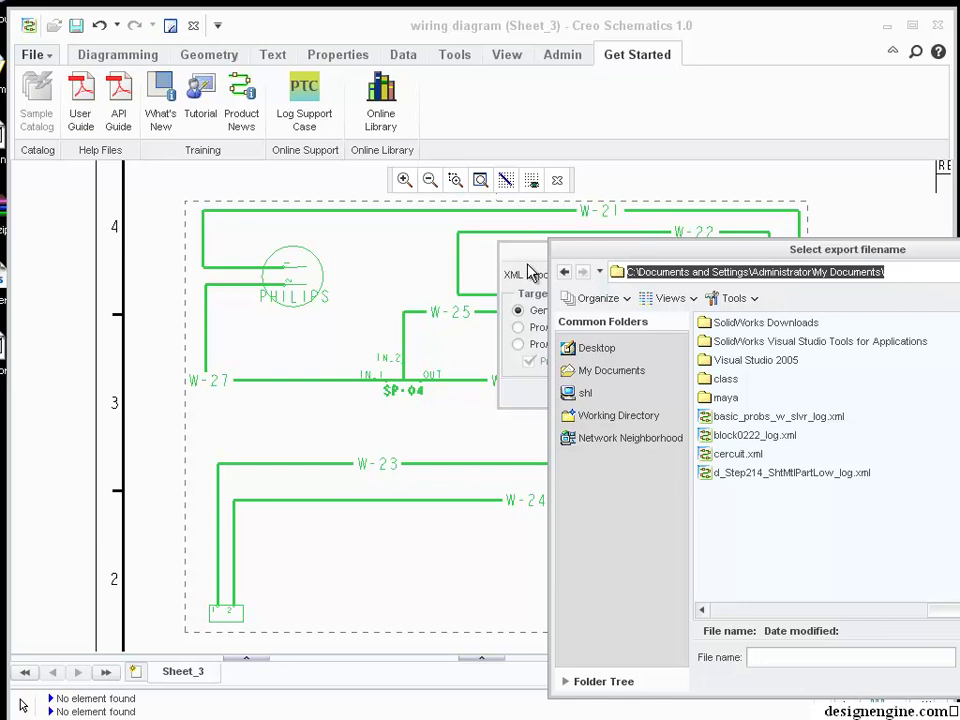
key(Return)
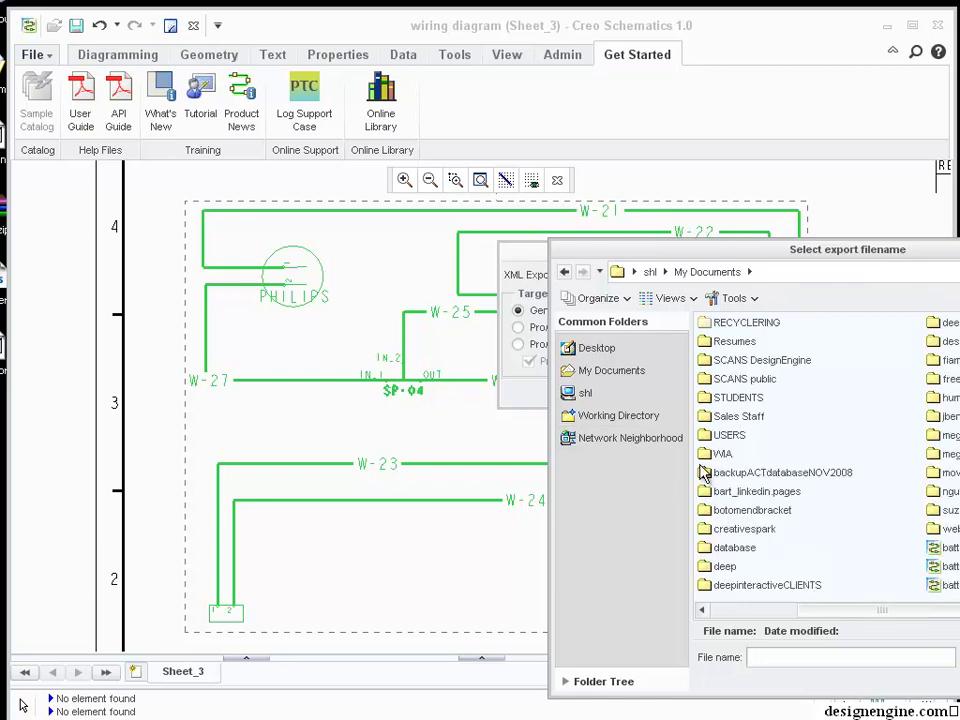
scroll(737, 508, up, 2)
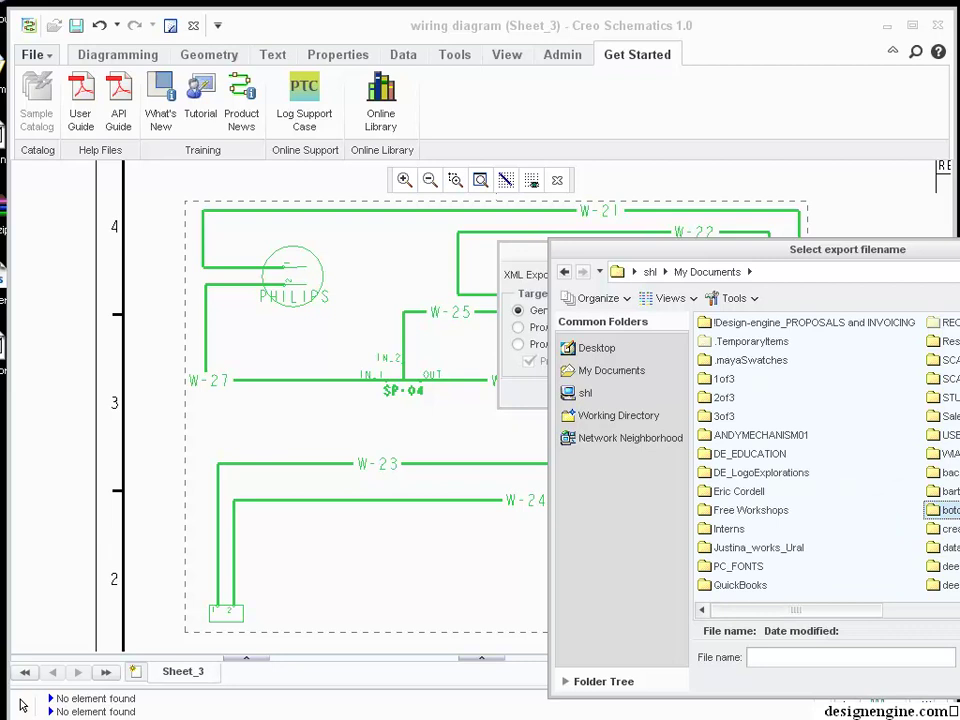
click(765, 452)
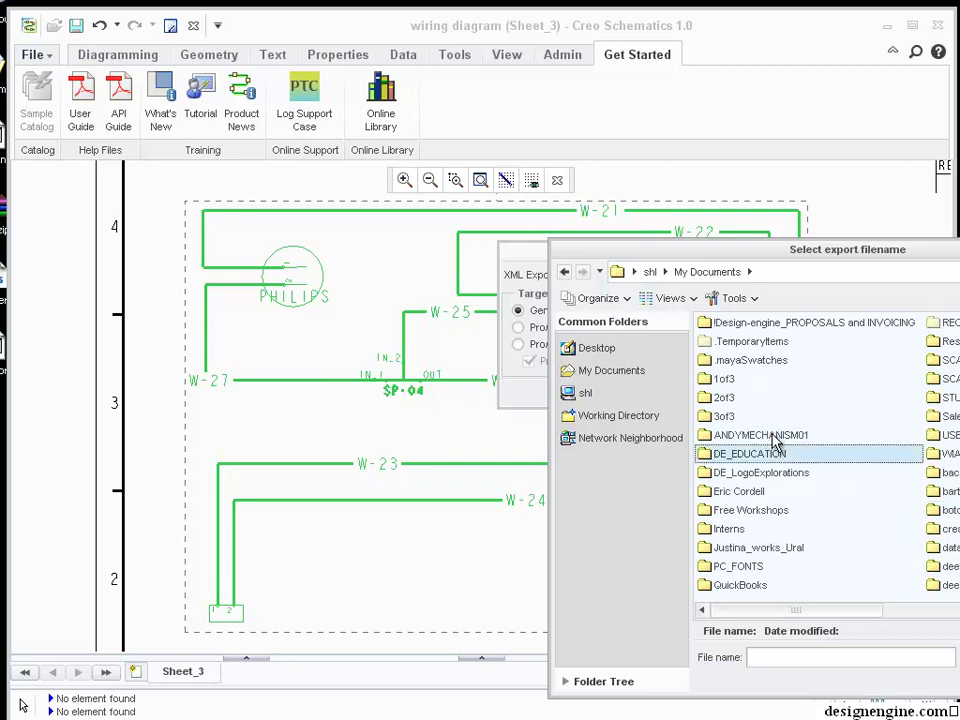
key(Return)
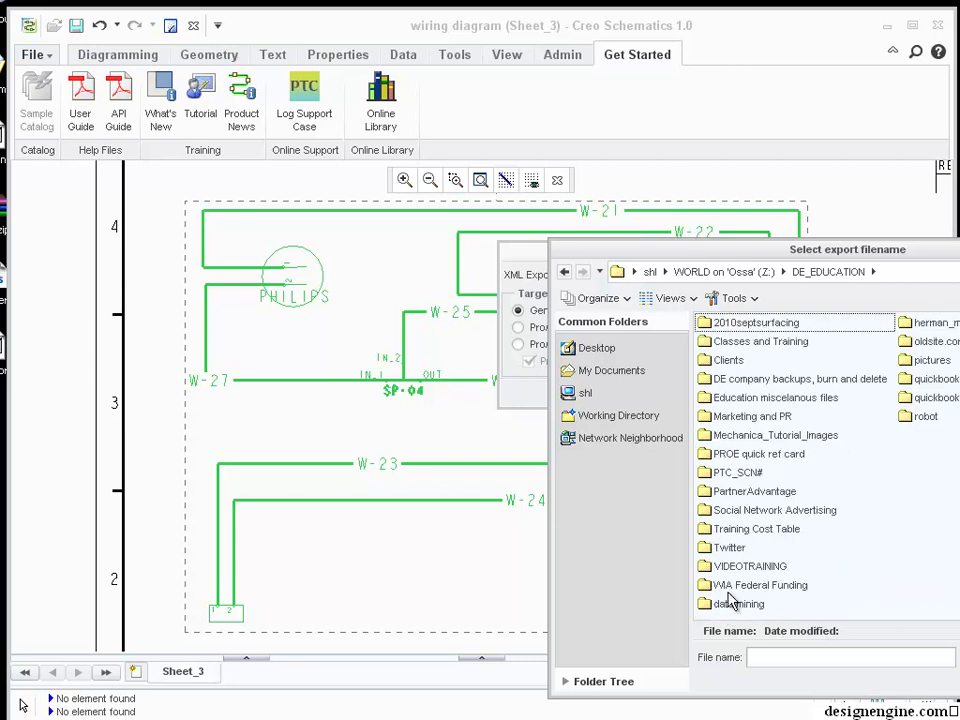
double_click(880, 562)
double_click(729, 323)
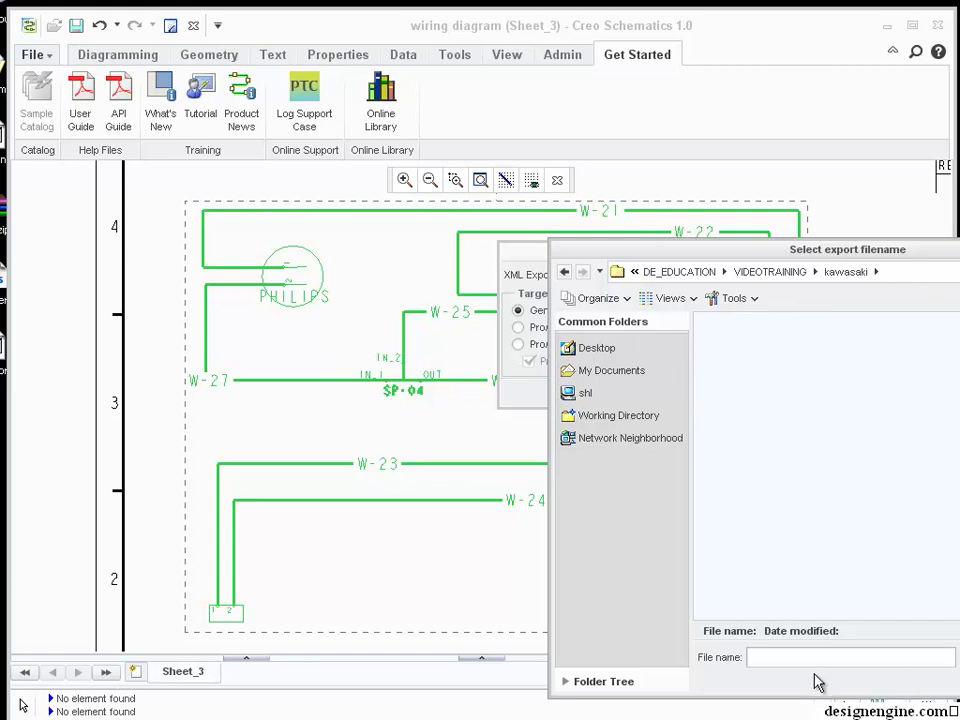
- Name the export file kawasaki01 and confirm it
click(791, 656)
text(kawasaki\kawasaki)
text(0)
text(1)
key(Return)
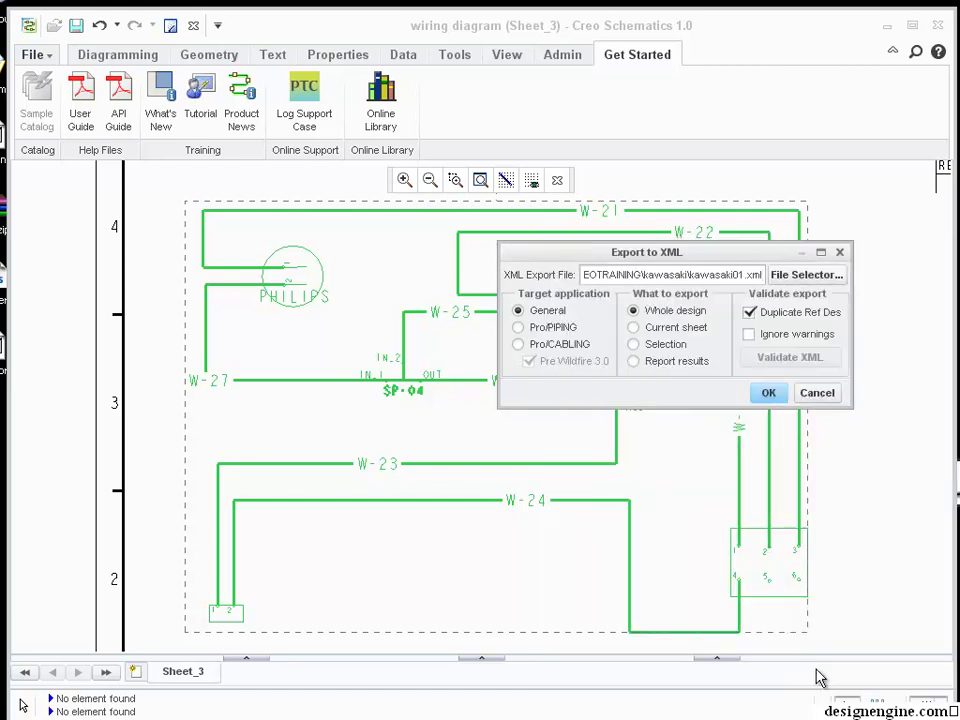
- Run the XML export to kawasaki01.xml and clear the diagram selection
click(770, 400)
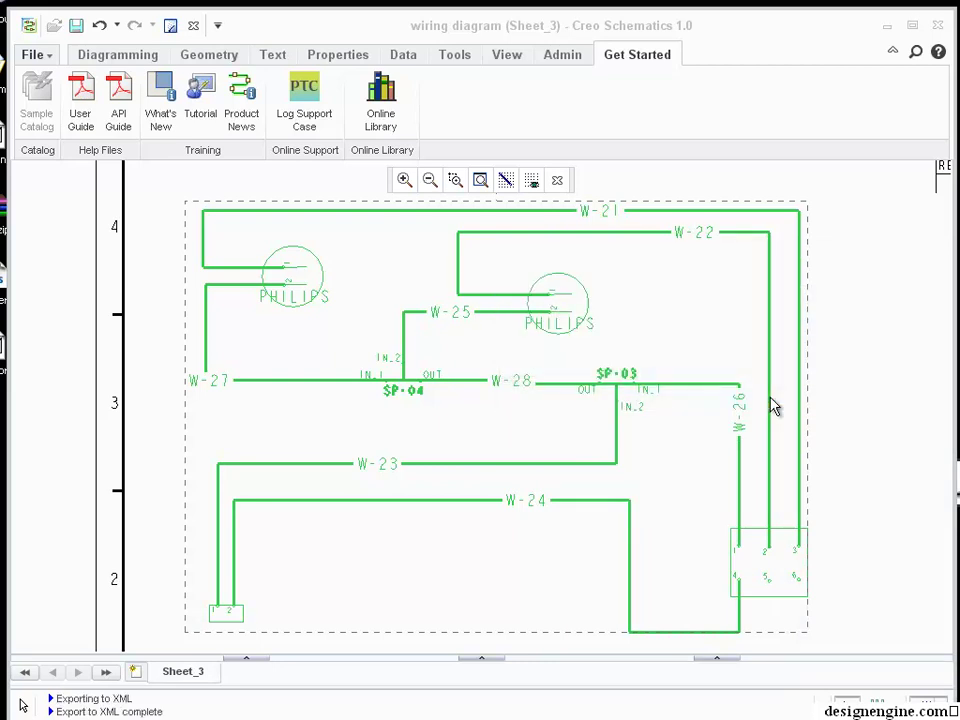
click(889, 404)
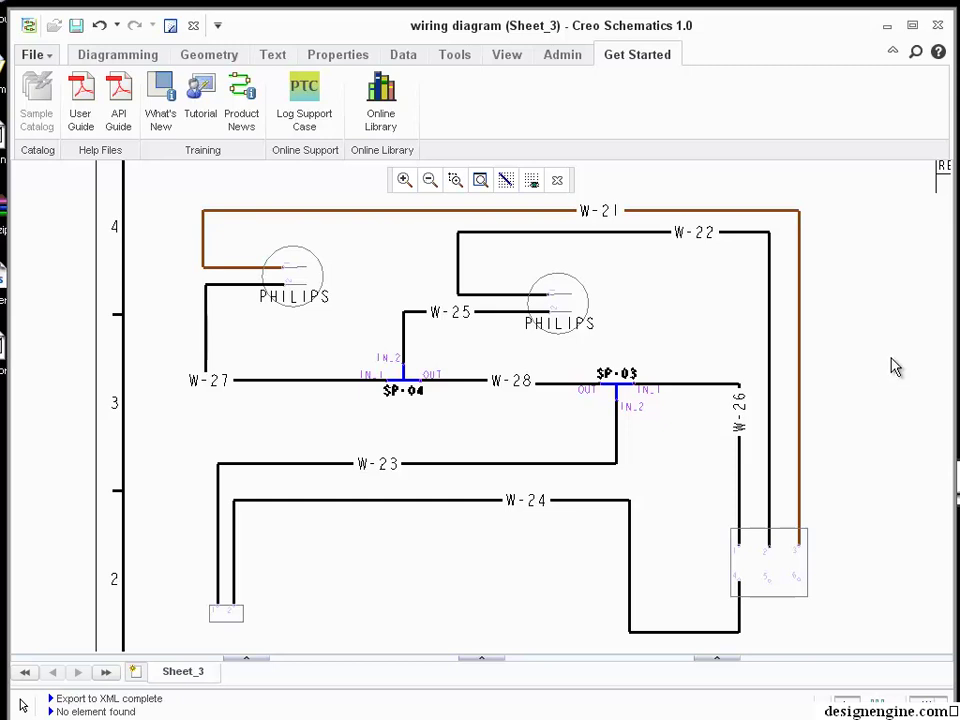
click(894, 366)
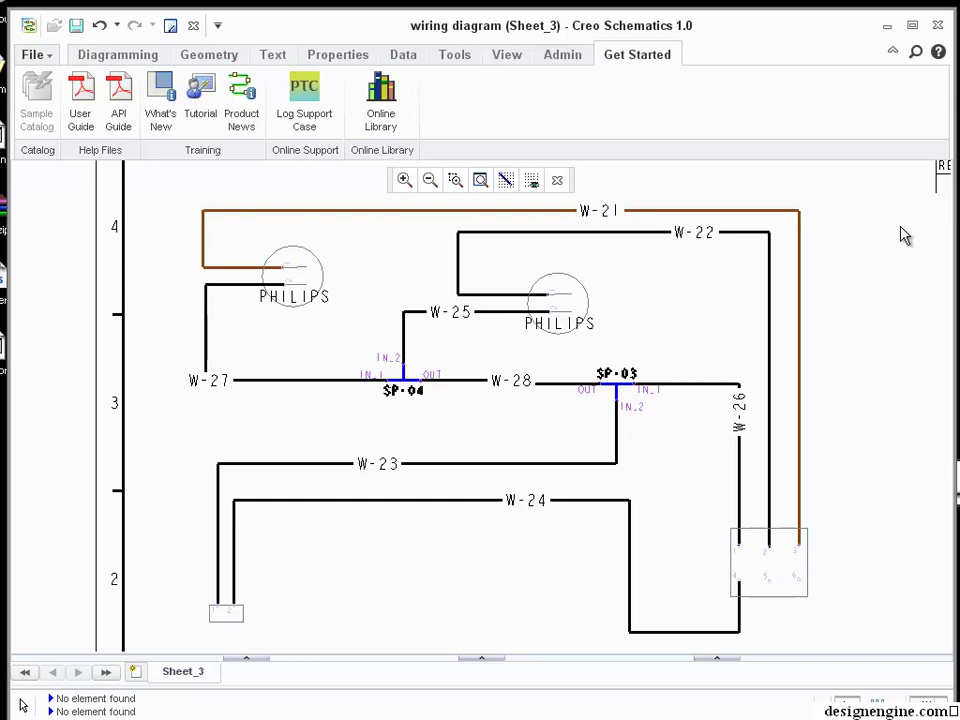